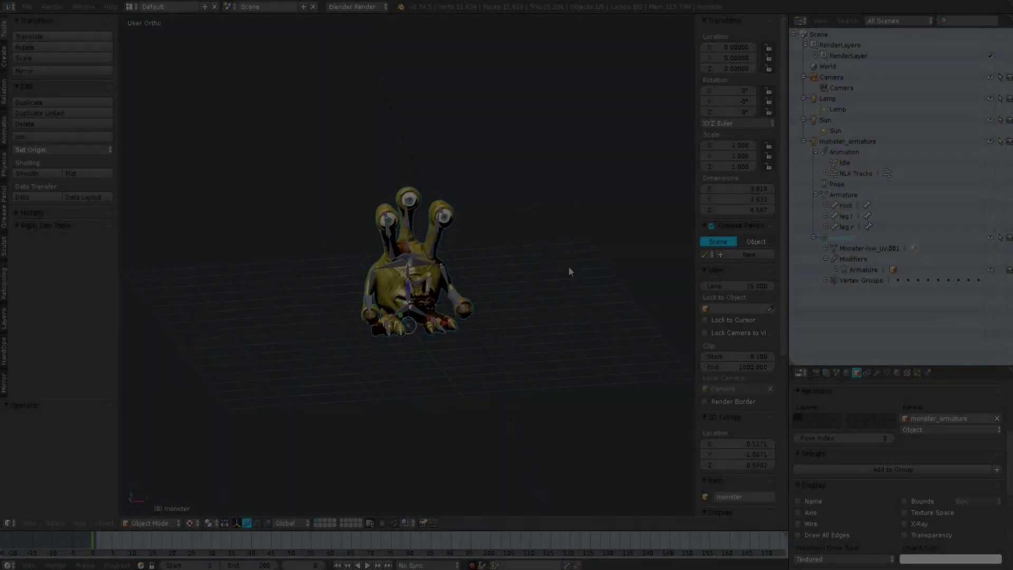
Orbit to an angled view, select monster_armature, and bring up the interaction mode list
{"action": "middle_click_drag", "start_coordinate": [569, 266], "coordinate": [512, 325]}
{"action": "scroll", "coordinate": [481, 308], "scroll_direction": "up", "scroll_amount": 4}
{"action": "right_click", "coordinate": [450, 275]}
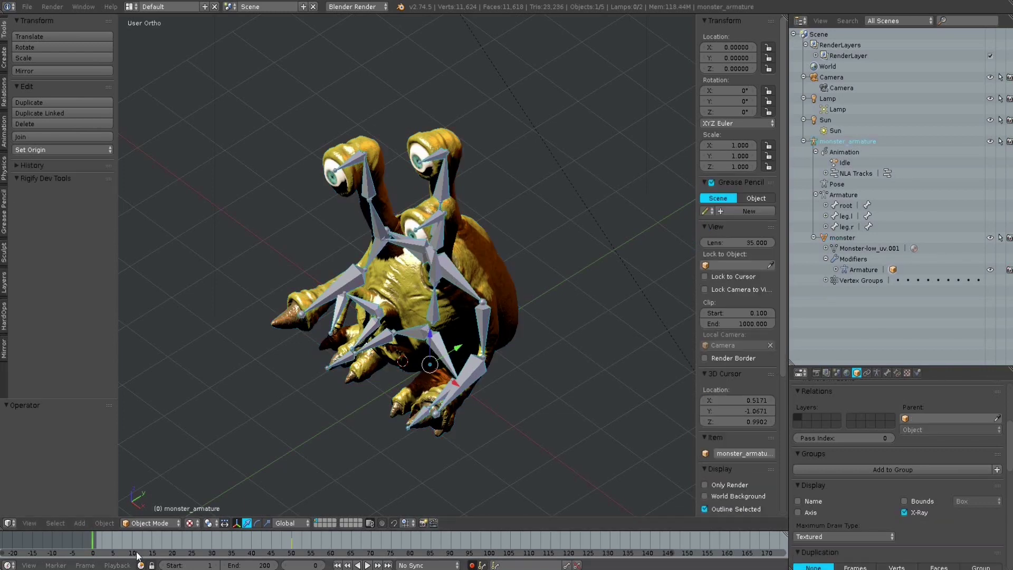
{"action": "left_click", "coordinate": [150, 524]}
Switch the armature to Pose Mode and select the forearm.r bone
{"action": "left_click", "coordinate": [149, 489]}
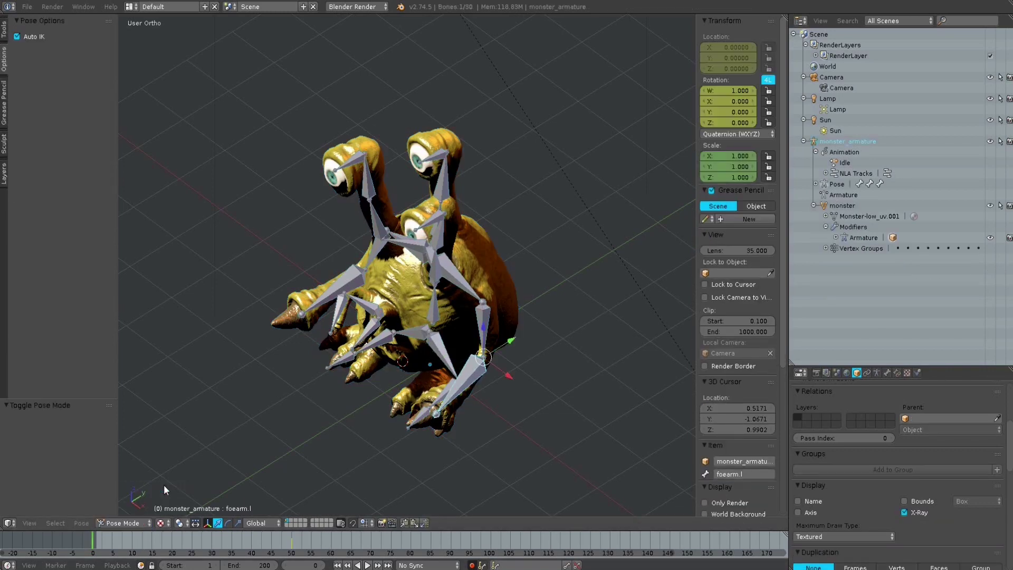
{"action": "middle_click_drag", "start_coordinate": [354, 362], "coordinate": [377, 382]}
{"action": "right_click", "coordinate": [377, 382]}
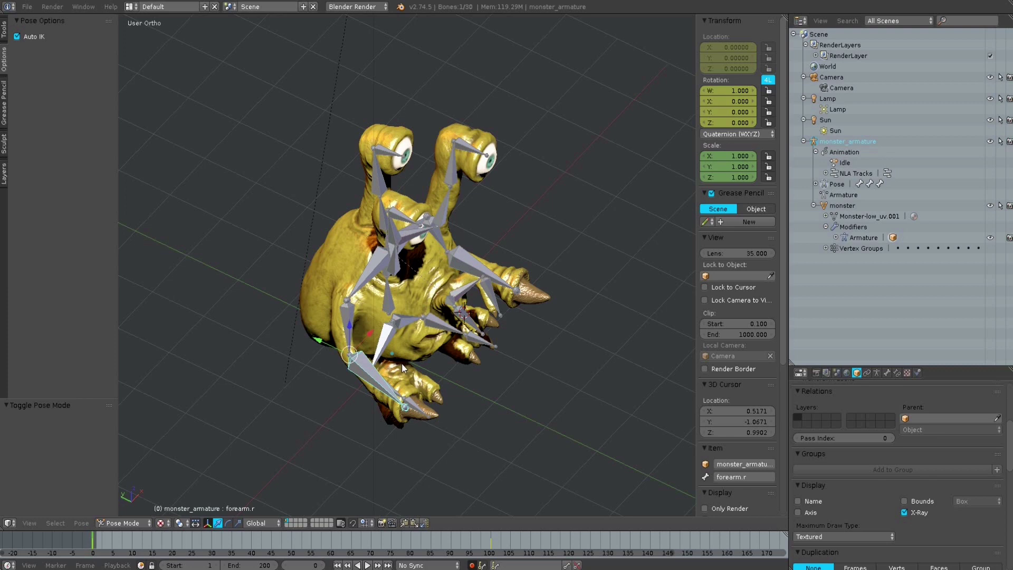
Trial-move forearm.r, cancel the move, and split the 3D view into two side-by-side areas
{"action": "key", "text": "g"}
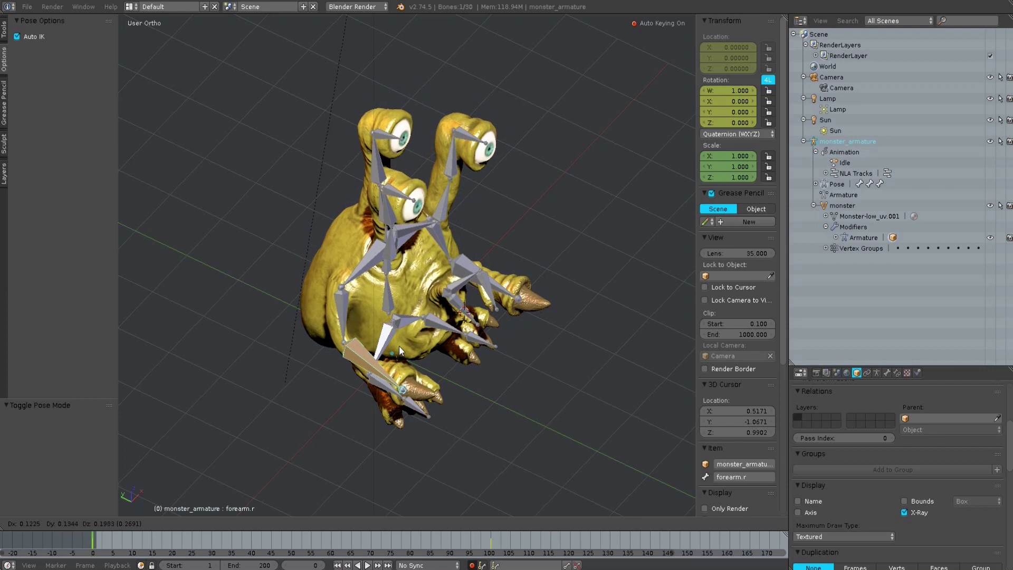
{"action": "right_click", "coordinate": [423, 341]}
{"action": "middle_click_drag", "start_coordinate": [422, 341], "coordinate": [282, 331]}
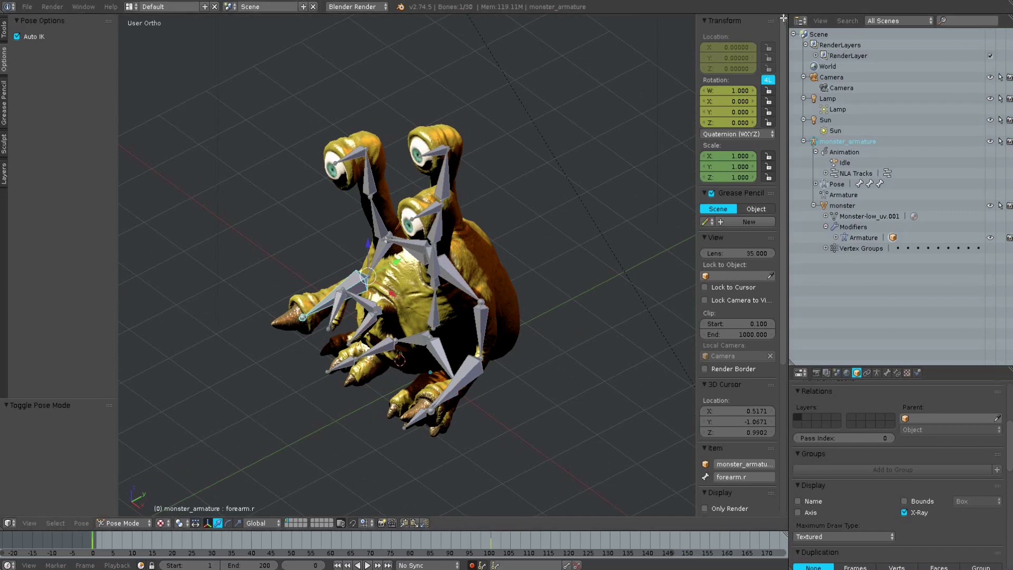
{"action": "left_click_drag", "start_coordinate": [783, 18], "coordinate": [488, 70]}
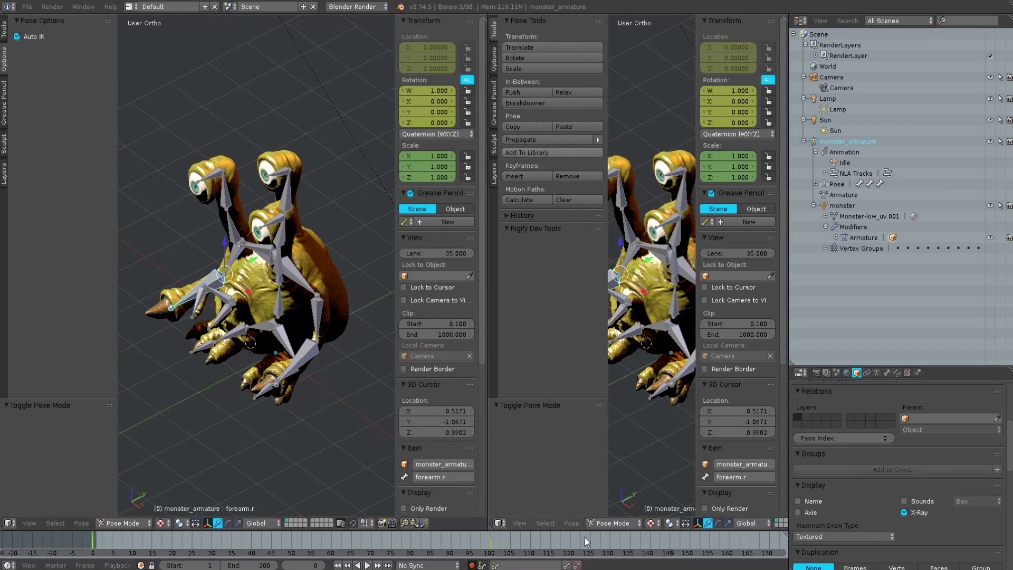
Make the right-hand area a Dope Sheet in Action Editor mode showing Idle's keyframes
{"action": "left_click", "coordinate": [500, 523]}
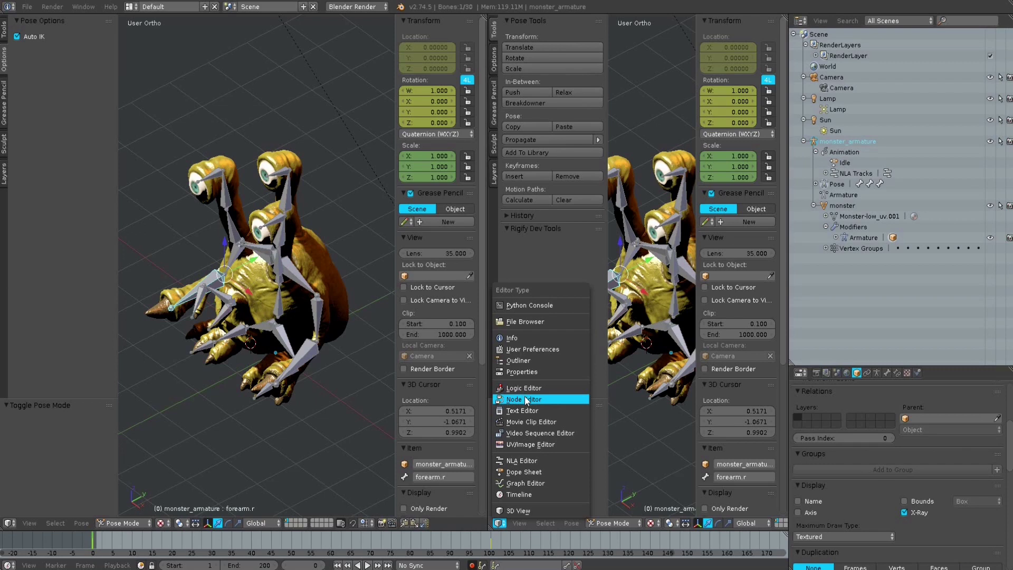
{"action": "left_click", "coordinate": [536, 472]}
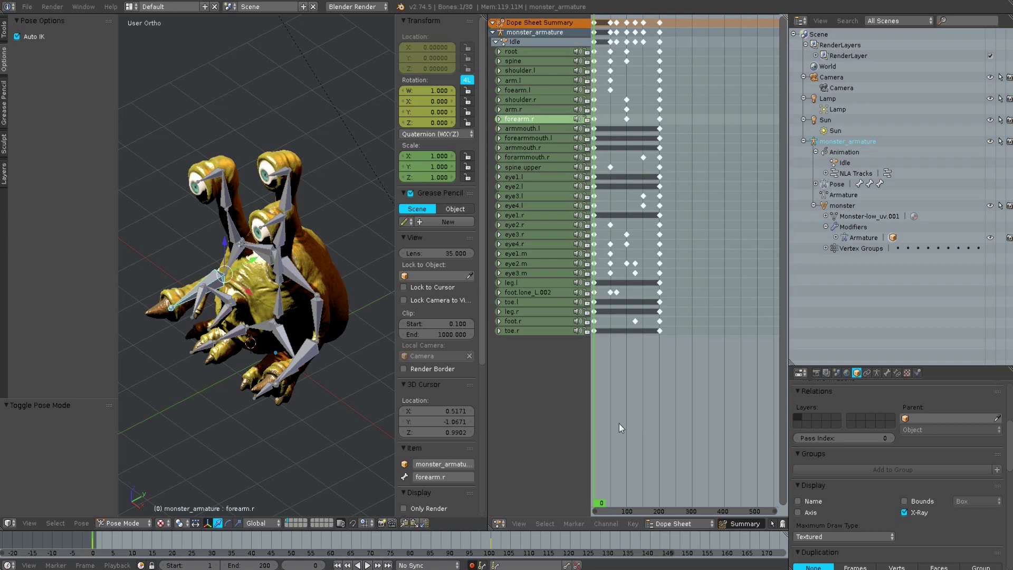
{"action": "scroll", "coordinate": [690, 520], "scroll_direction": "down", "scroll_amount": 8}
{"action": "scroll", "coordinate": [686, 522], "scroll_direction": "up", "scroll_amount": 6}
{"action": "scroll", "coordinate": [686, 523], "scroll_direction": "up", "scroll_amount": 3}
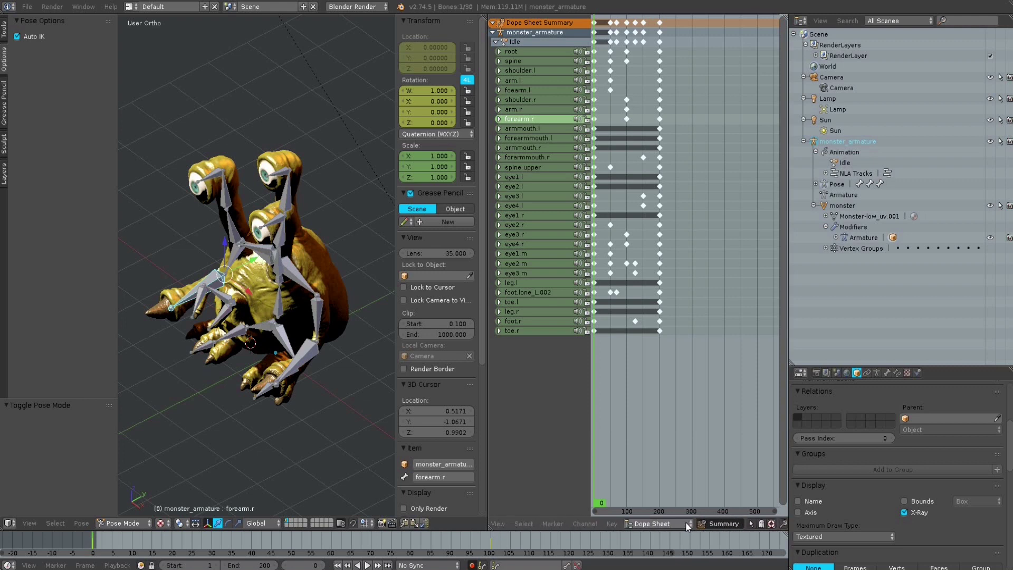
{"action": "left_click", "coordinate": [650, 525]}
{"action": "left_click", "coordinate": [656, 500]}
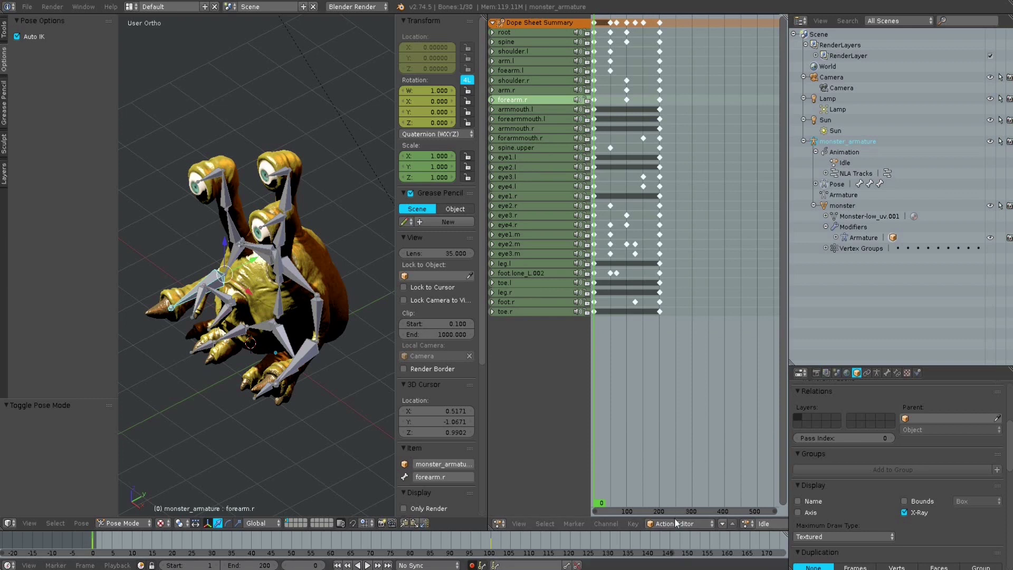
Scrub Idle to frame 141, then load the Lift action onto the armature
{"action": "scroll", "coordinate": [675, 519], "scroll_direction": "down", "scroll_amount": 5}
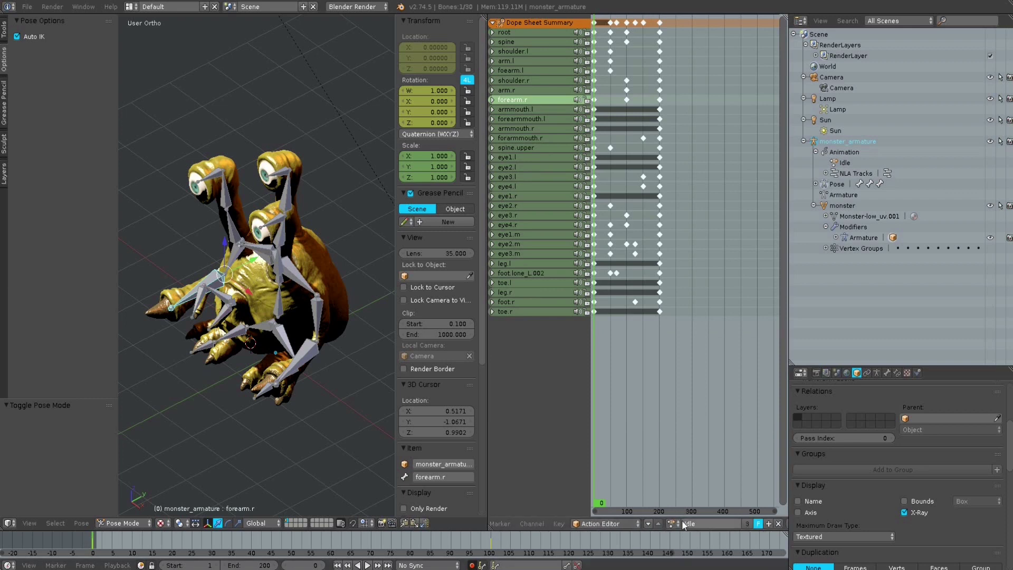
{"action": "mouse_move", "coordinate": [594, 403]}
{"action": "left_mouse_down"}
{"action": "mouse_move", "coordinate": [658, 422]}
{"action": "mouse_move", "coordinate": [592, 423]}
{"action": "left_mouse_up"}
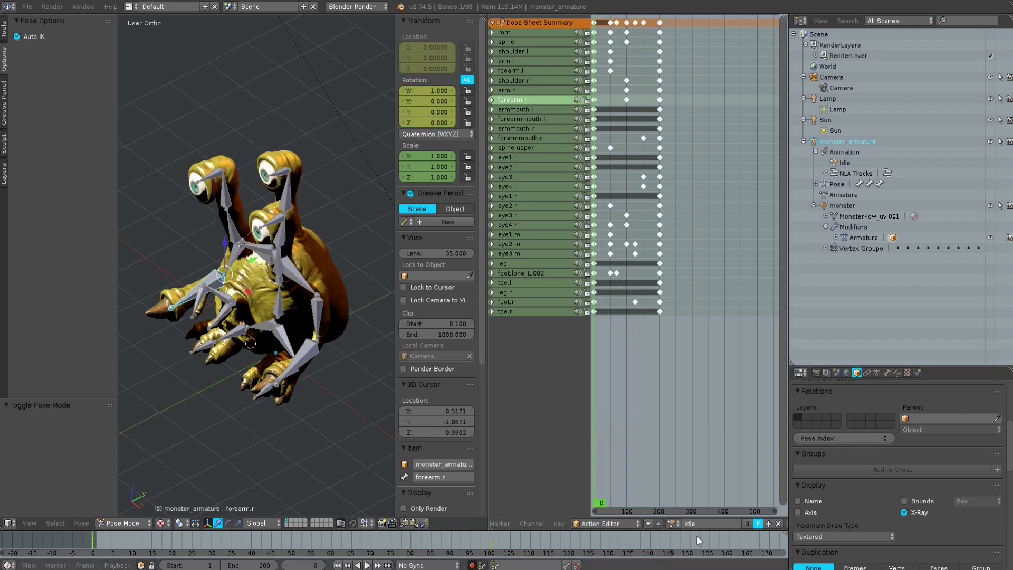
{"action": "left_click", "coordinate": [690, 524]}
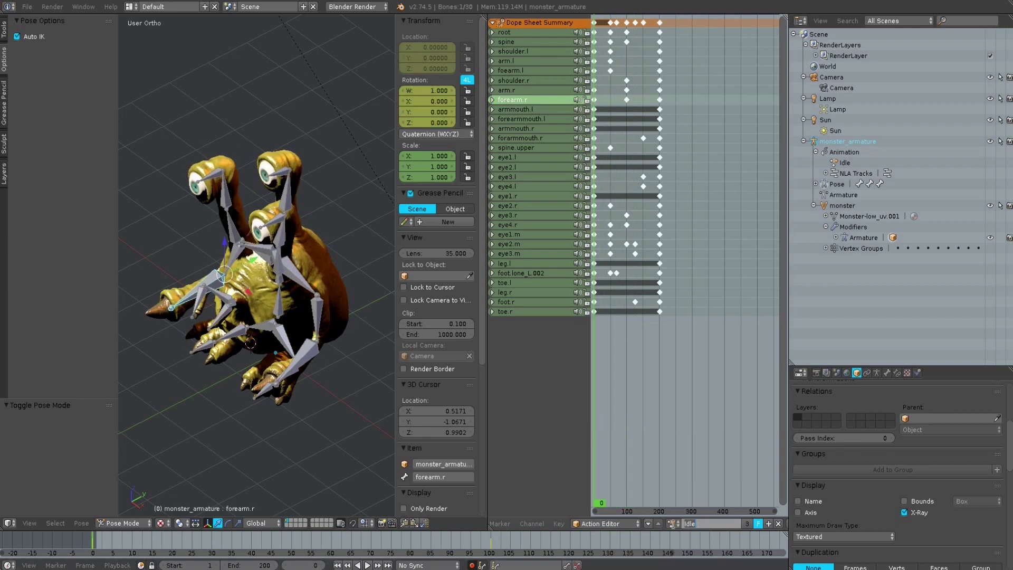
{"action": "left_click", "coordinate": [676, 523]}
{"action": "left_click", "coordinate": [675, 522]}
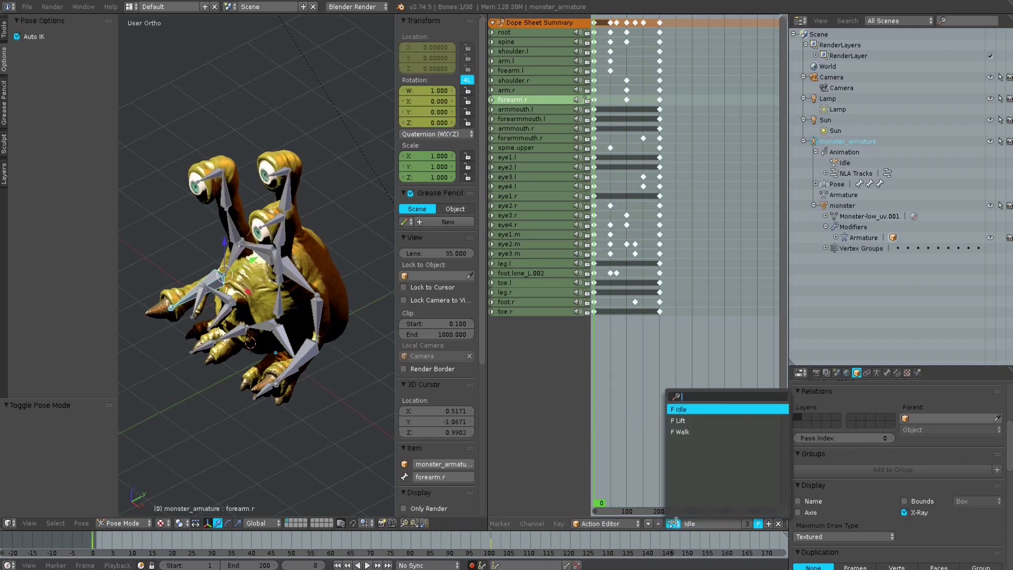
{"action": "left_click", "coordinate": [693, 422]}
Zoom the Action Editor timeline and scrub through Lift to frame 48
{"action": "scroll", "coordinate": [647, 353], "scroll_direction": "down", "scroll_amount": 2}
{"action": "scroll", "coordinate": [647, 353], "scroll_direction": "up", "scroll_amount": 2, "text": "ctrl"}
{"action": "scroll", "coordinate": [648, 353], "scroll_direction": "up", "scroll_amount": 4}
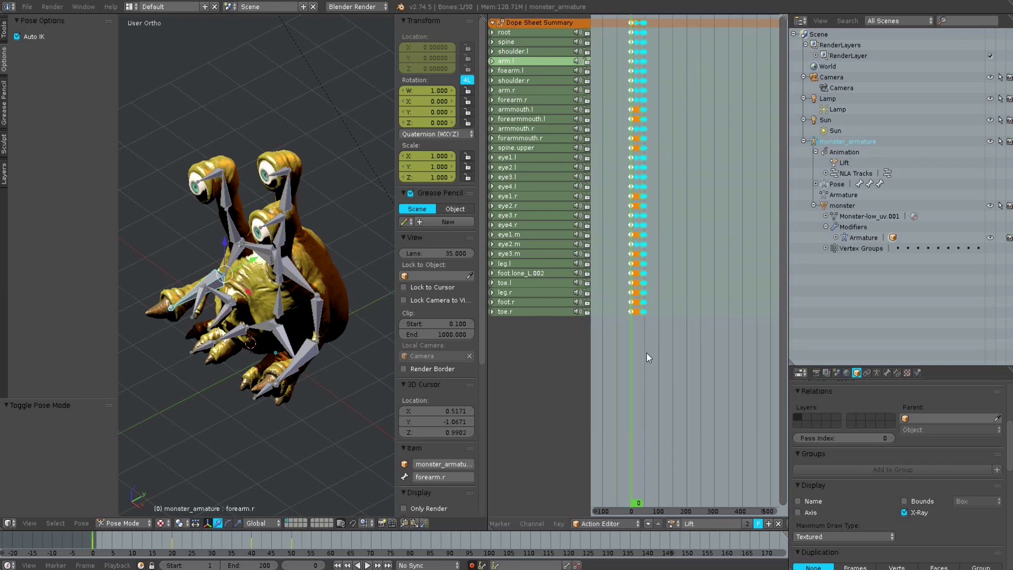
{"action": "scroll", "coordinate": [641, 372], "scroll_direction": "up", "scroll_amount": 6, "text": "ctrl"}
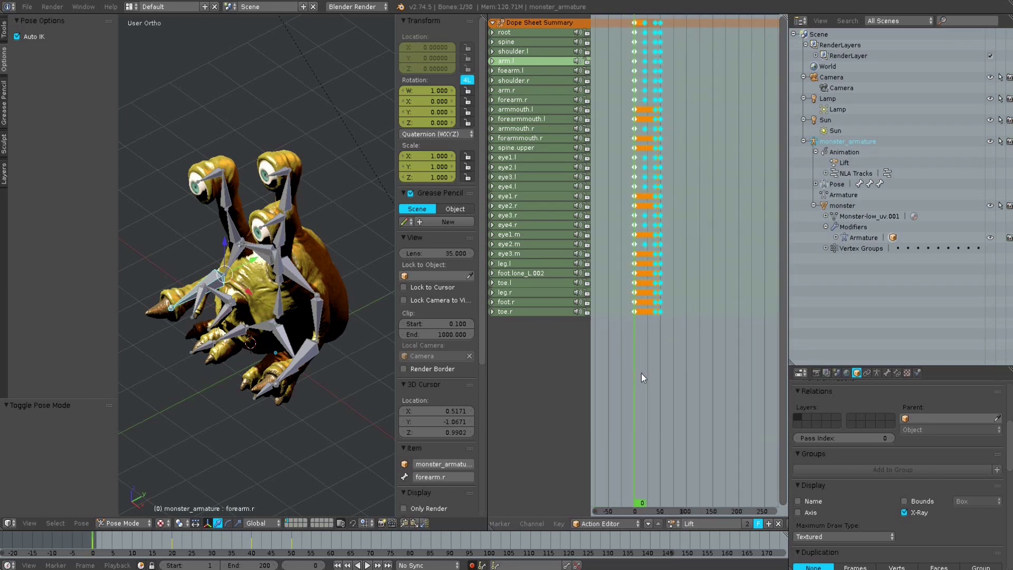
{"action": "scroll", "coordinate": [641, 373], "scroll_direction": "up", "scroll_amount": 3}
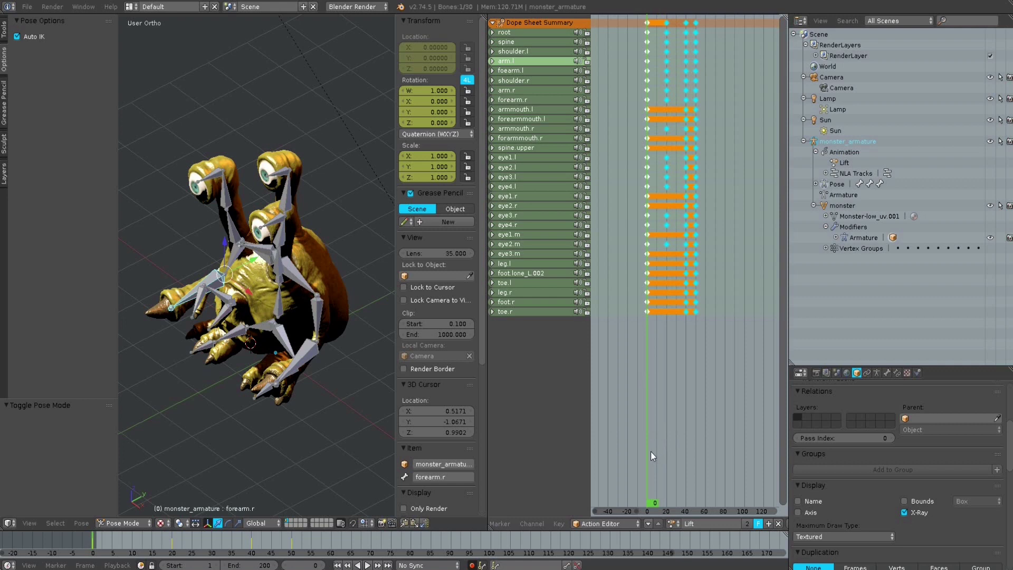
{"action": "mouse_move", "coordinate": [648, 452]}
{"action": "left_mouse_down"}
{"action": "mouse_move", "coordinate": [704, 463]}
{"action": "mouse_move", "coordinate": [644, 457]}
{"action": "left_mouse_up"}
Load the Walk action and scrub it to frame 23
{"action": "left_click", "coordinate": [675, 523]}
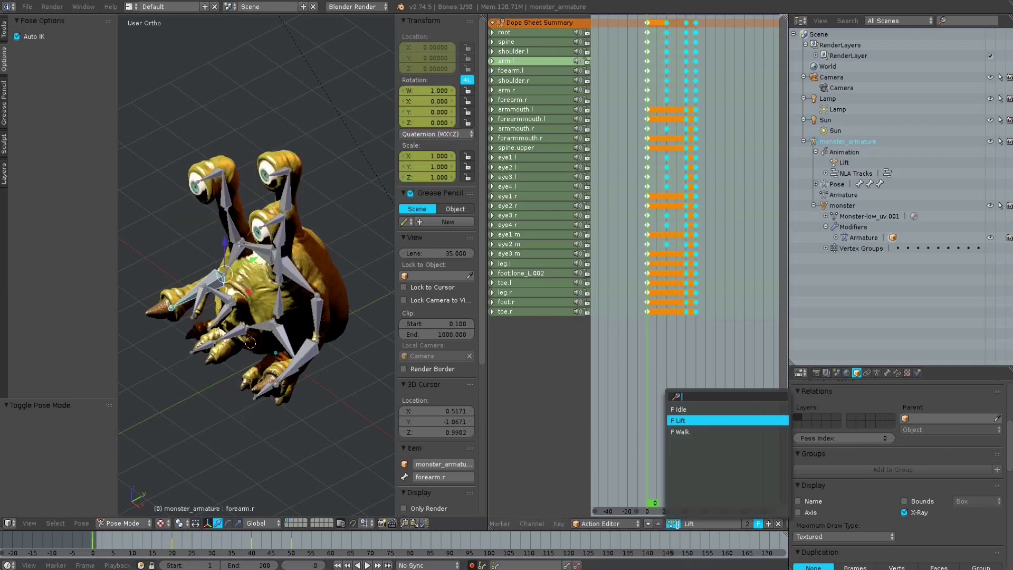
{"action": "left_click", "coordinate": [677, 432]}
{"action": "mouse_move", "coordinate": [648, 429]}
{"action": "left_mouse_down"}
{"action": "mouse_move", "coordinate": [670, 434]}
{"action": "mouse_move", "coordinate": [642, 435]}
{"action": "left_mouse_up"}
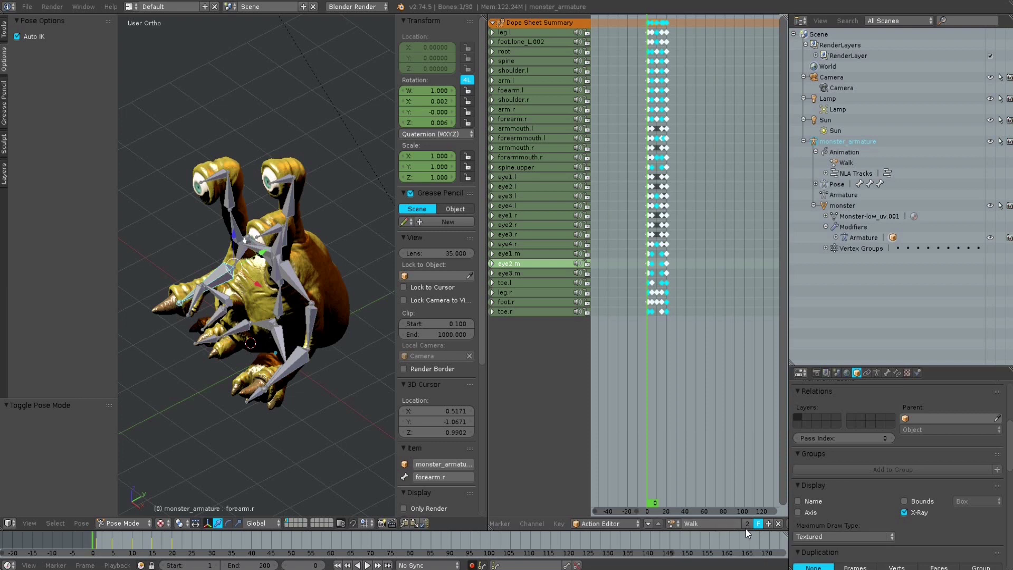
Create a new action copied from Walk and rename it PushLow
{"action": "left_click", "coordinate": [769, 524]}
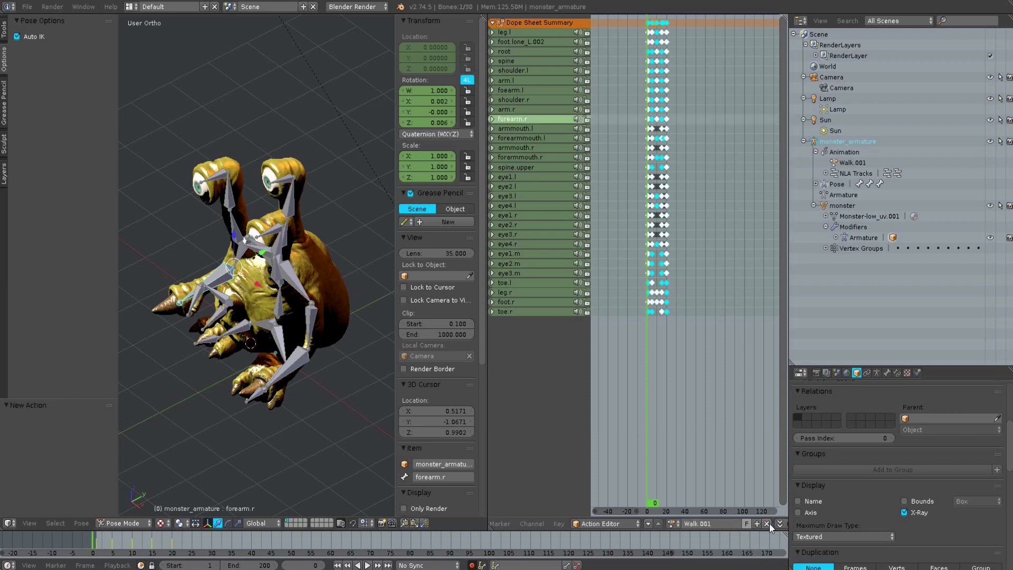
{"action": "left_click", "coordinate": [716, 526]}
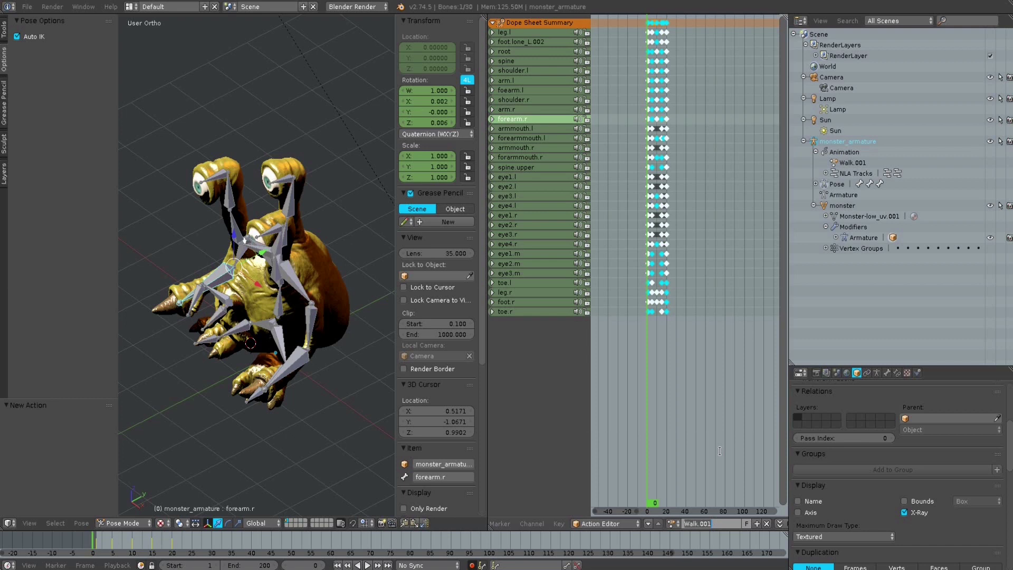
{"action": "type", "text": "PushLow"}
{"action": "key", "text": "Return"}
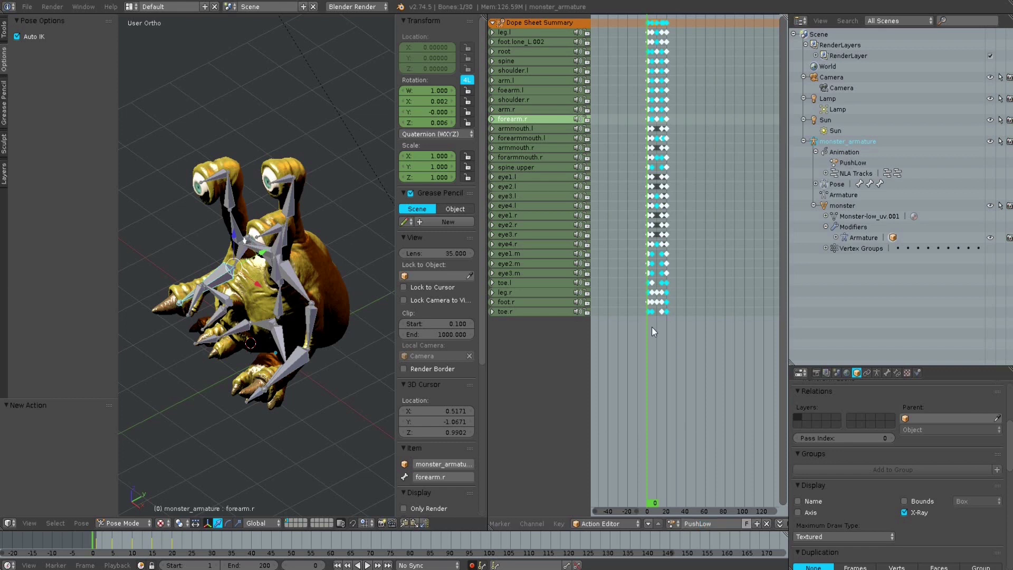
Select every keyframe in PushLow and delete them all
{"action": "key", "text": "a"}
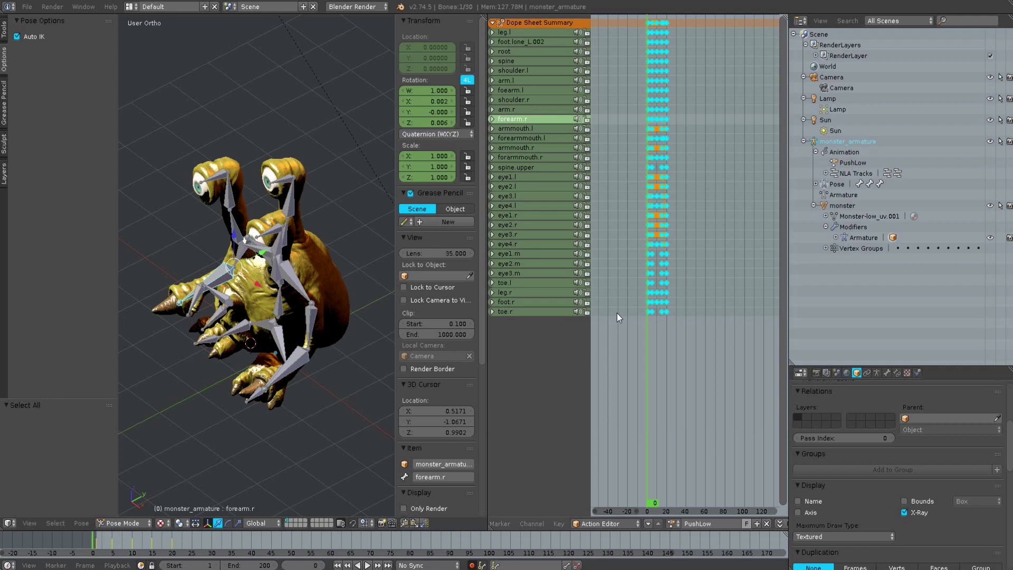
{"action": "key", "text": "x"}
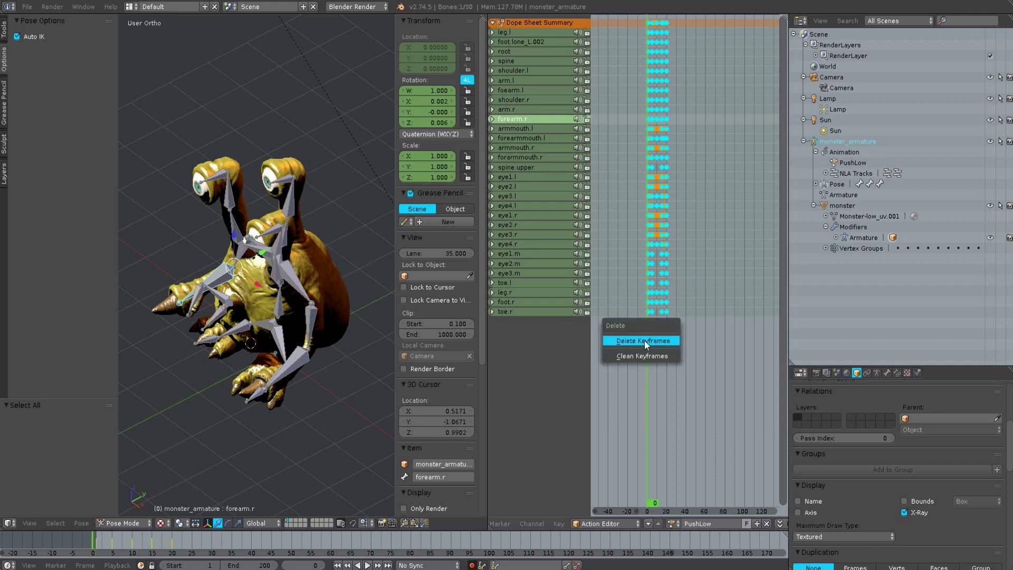
{"action": "left_click", "coordinate": [645, 340]}
Unlink PushLow, reload it onto the armature, and give it a fake user
{"action": "left_click", "coordinate": [766, 524]}
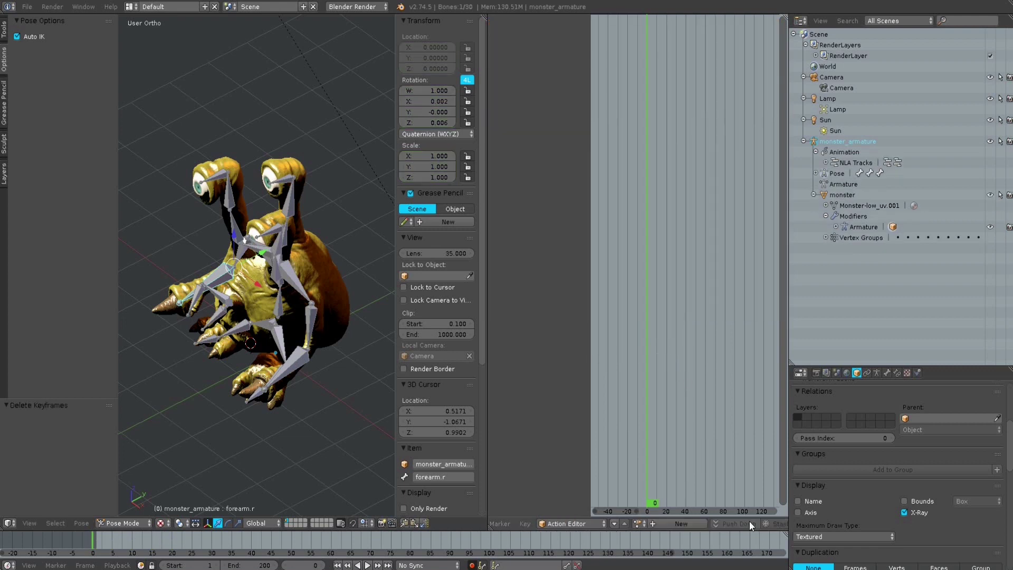
{"action": "left_click", "coordinate": [639, 524]}
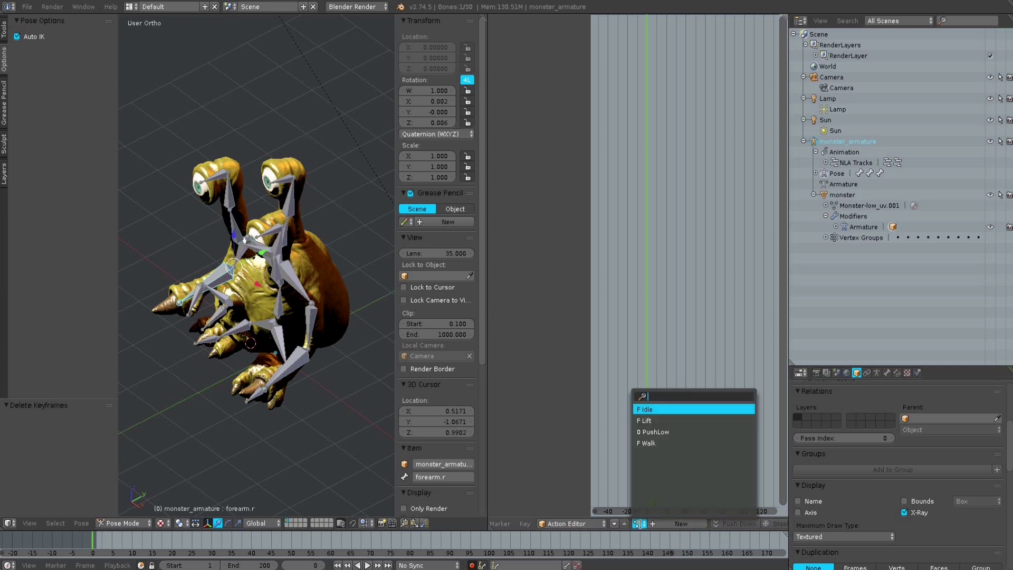
{"action": "left_click", "coordinate": [656, 432]}
{"action": "left_click", "coordinate": [747, 524]}
Orbit the 3D view around the monster, snapping to front view with Numpad 1
{"action": "middle_click_drag", "start_coordinate": [374, 362], "coordinate": [153, 337]}
{"action": "key", "text": "KP_1"}
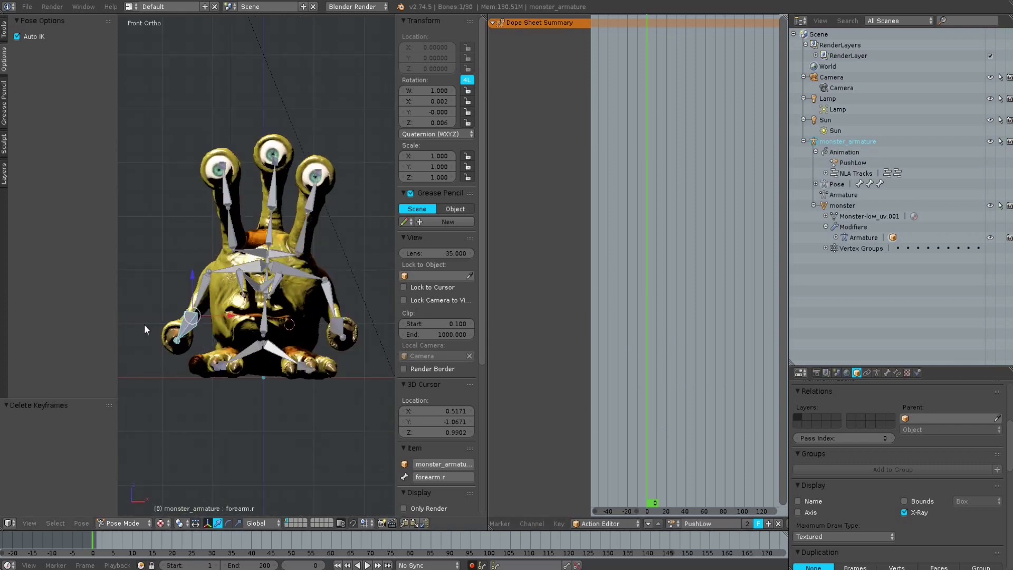
{"action": "middle_click_drag", "start_coordinate": [249, 330], "coordinate": [318, 385]}
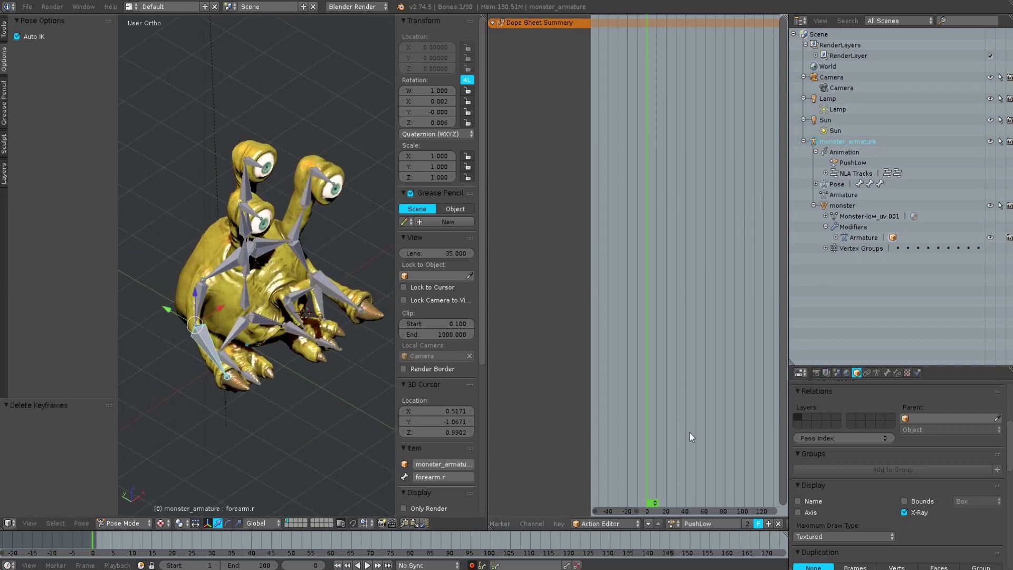
{"action": "middle_click_drag", "start_coordinate": [290, 383], "coordinate": [306, 382]}
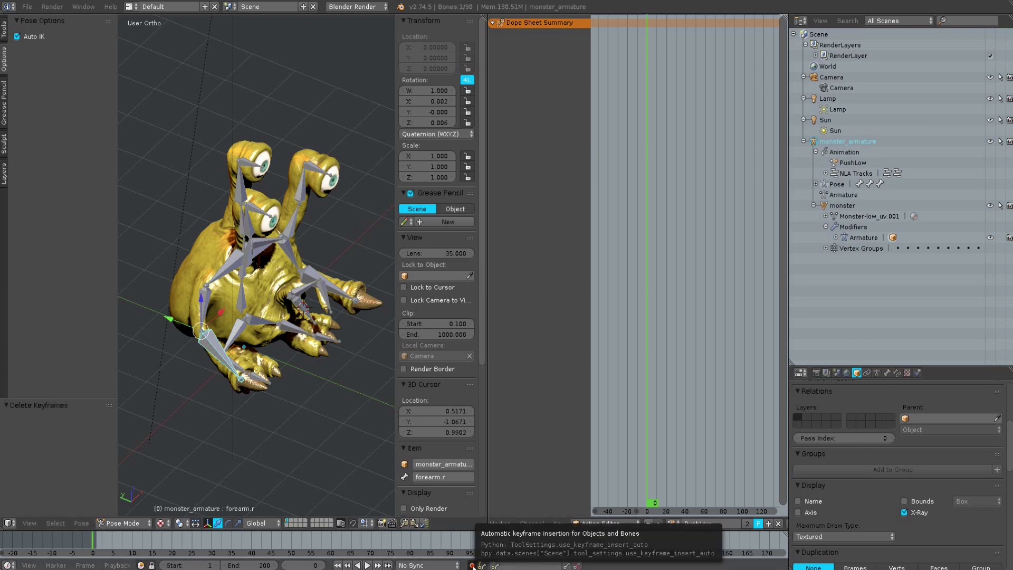
{"action": "middle_click_drag", "start_coordinate": [338, 459], "coordinate": [316, 427]}
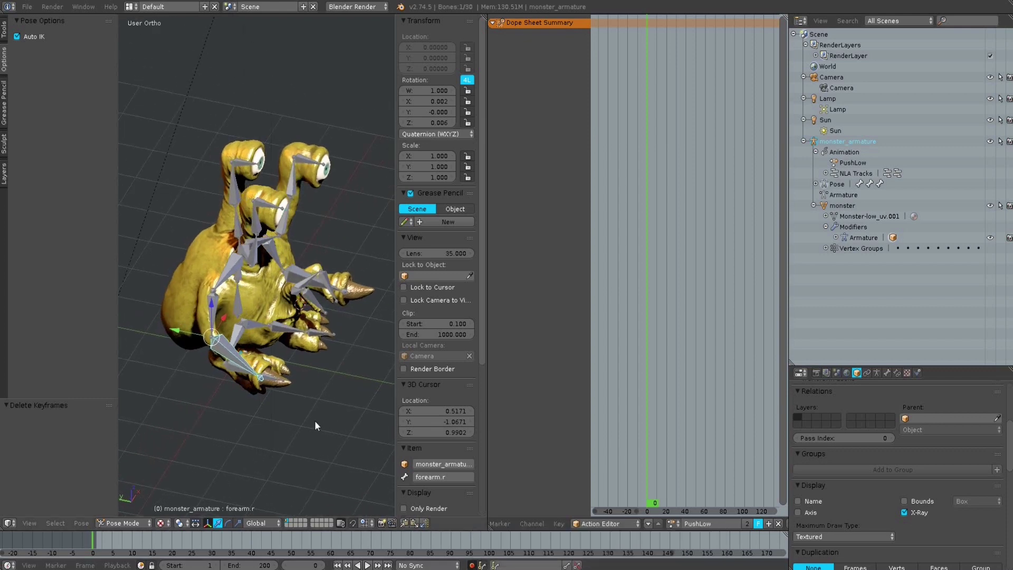
Grab and confirm the right forearm to auto-key the arm chain at frame 0
{"action": "key", "text": "g"}
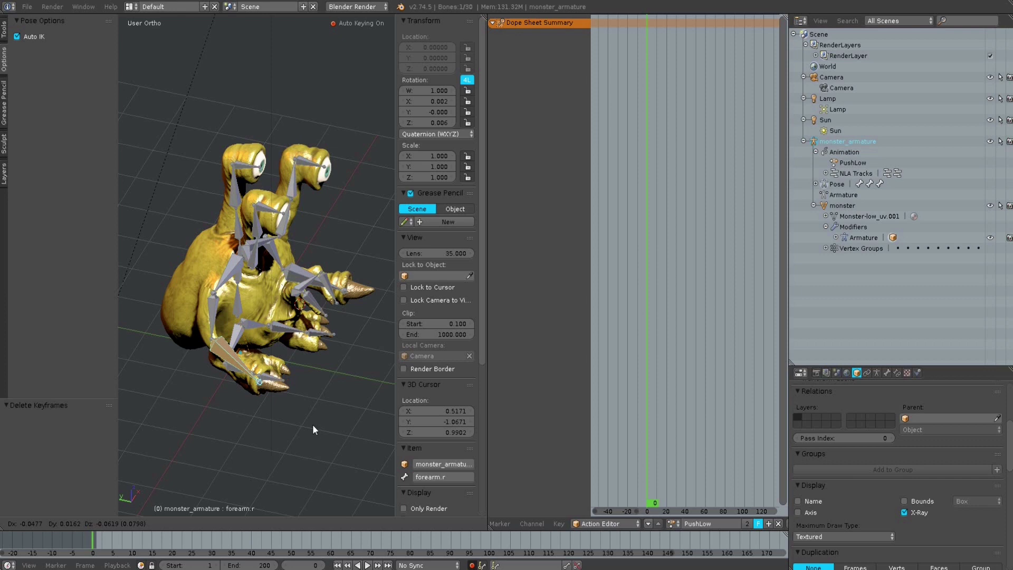
{"action": "left_click", "coordinate": [315, 425]}
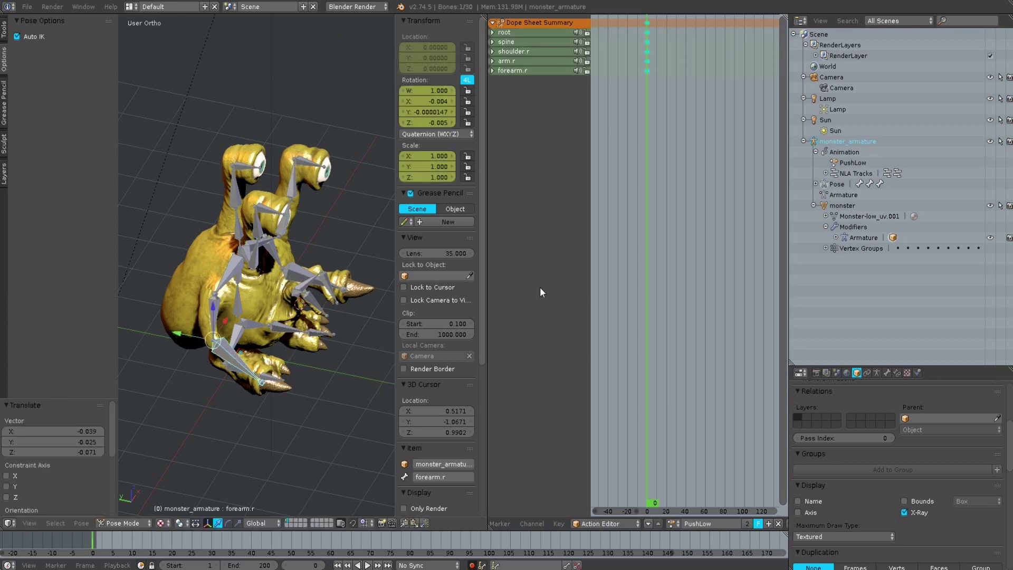
{"action": "middle_click_drag", "start_coordinate": [317, 373], "coordinate": [328, 354]}
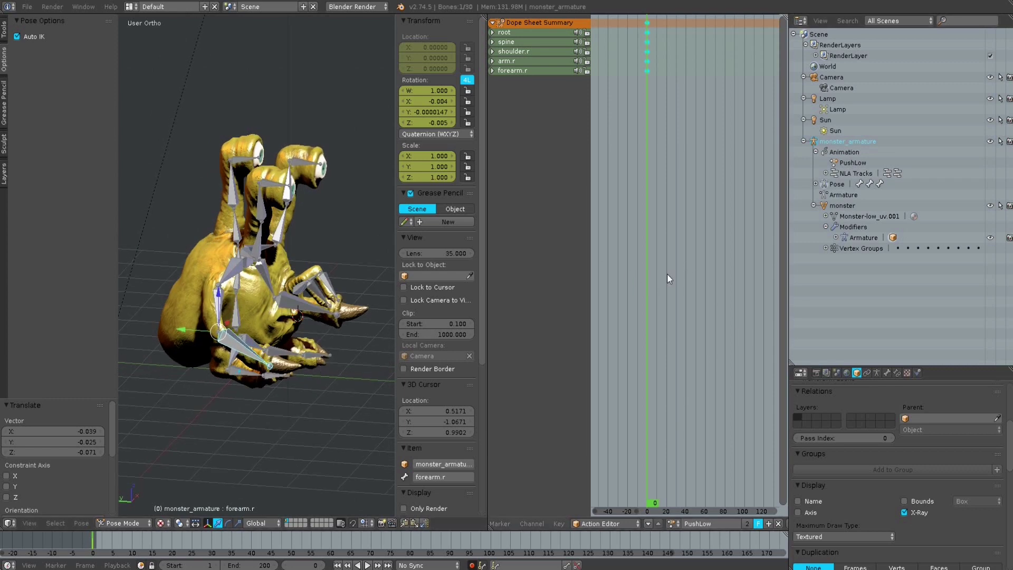
At frame 20, in side view, move the right forearm lower to key that pose
{"action": "left_click", "coordinate": [653, 299]}
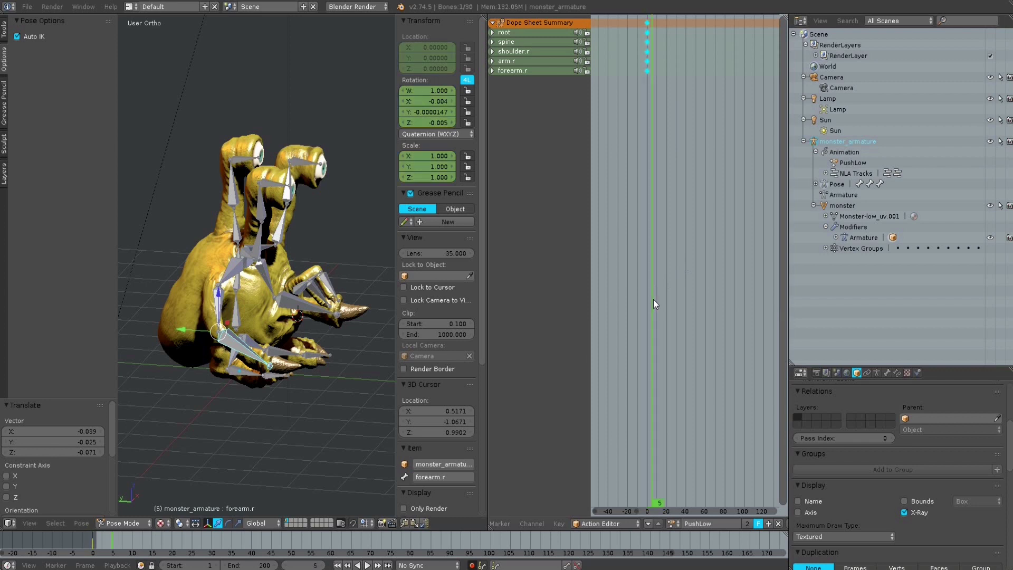
{"action": "left_click_drag", "start_coordinate": [656, 305], "coordinate": [668, 306]}
{"action": "key", "text": "Left"}
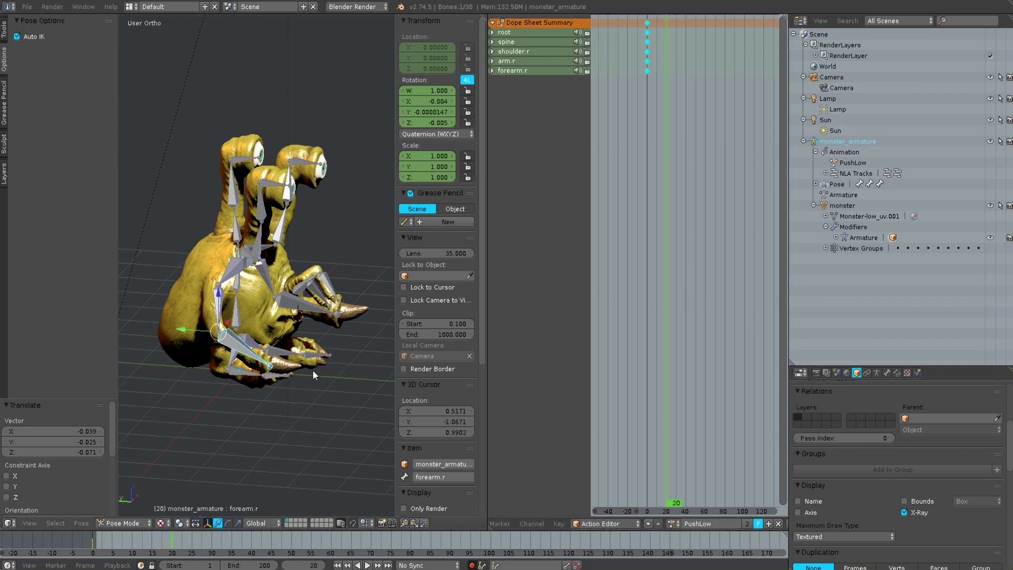
{"action": "key", "text": "ctrl+KP_3"}
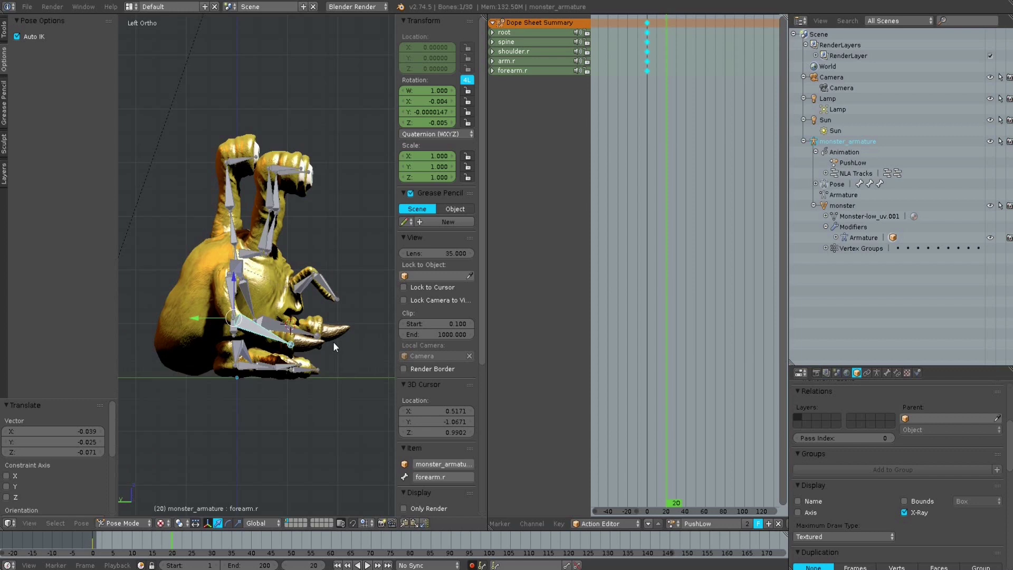
{"action": "key", "text": "g"}
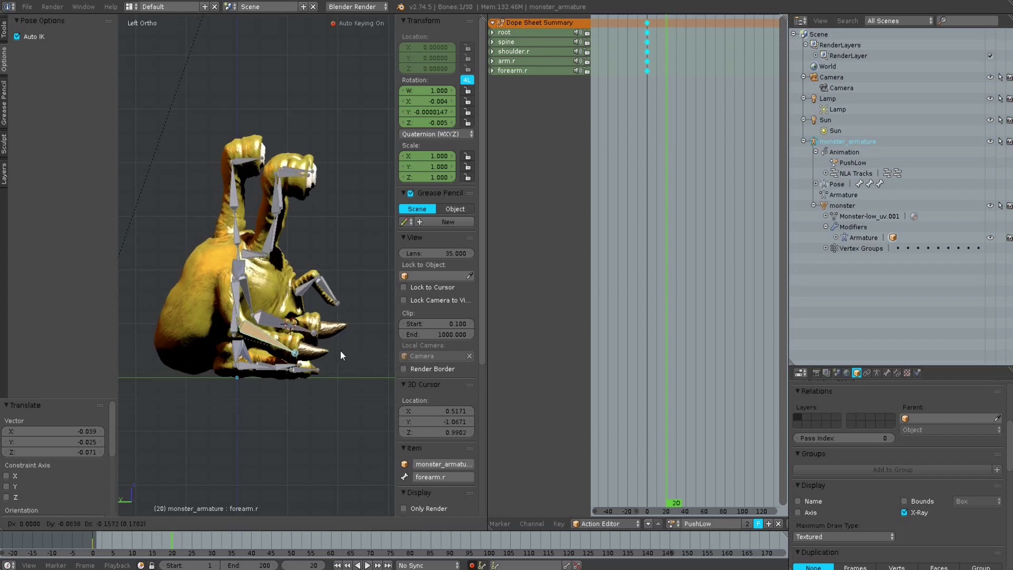
{"action": "left_click", "coordinate": [377, 360]}
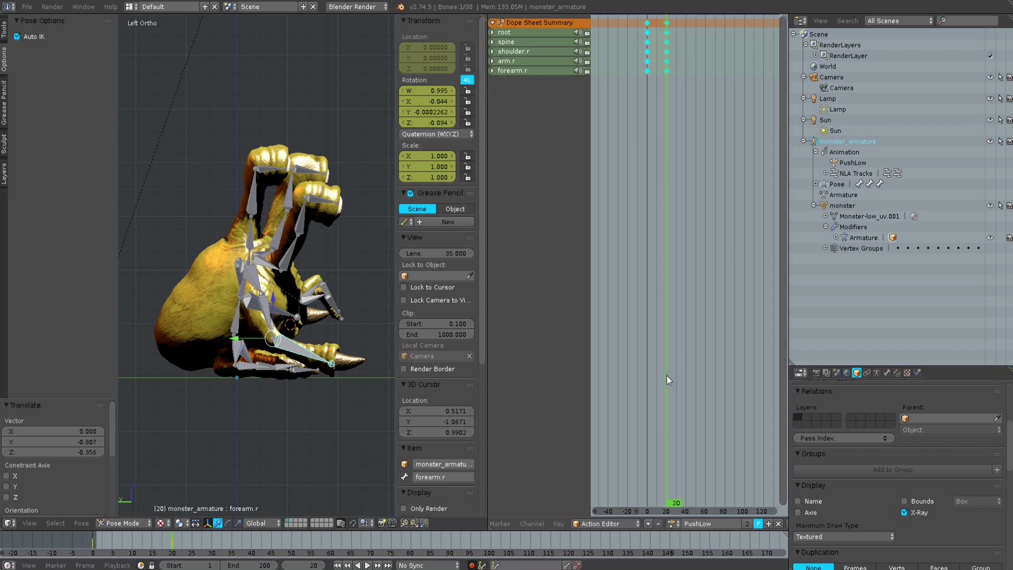
Advance to about frame 40 and select all armature bones
{"action": "left_click_drag", "start_coordinate": [666, 375], "coordinate": [686, 383]}
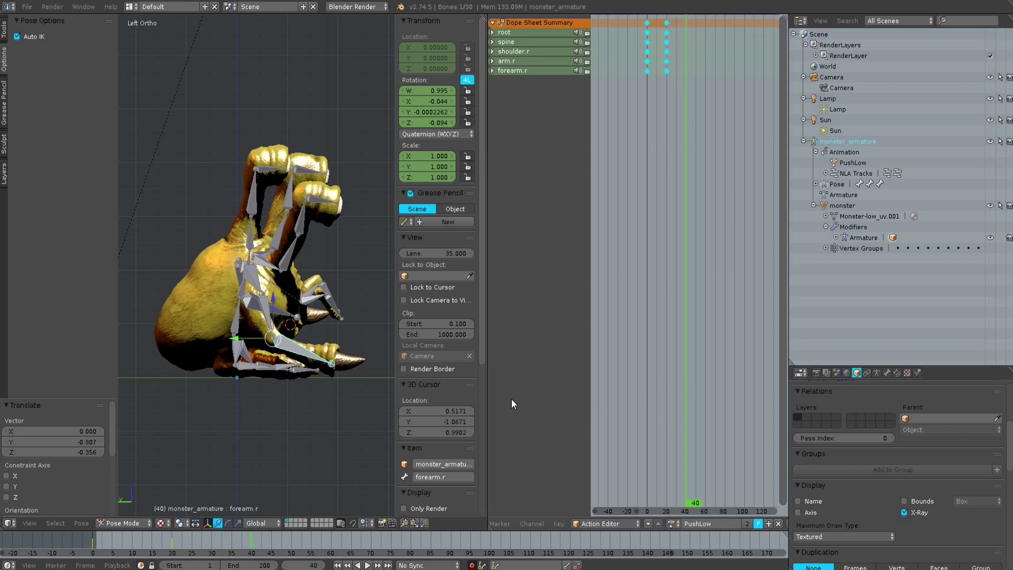
{"action": "middle_click_drag", "start_coordinate": [312, 379], "coordinate": [251, 373]}
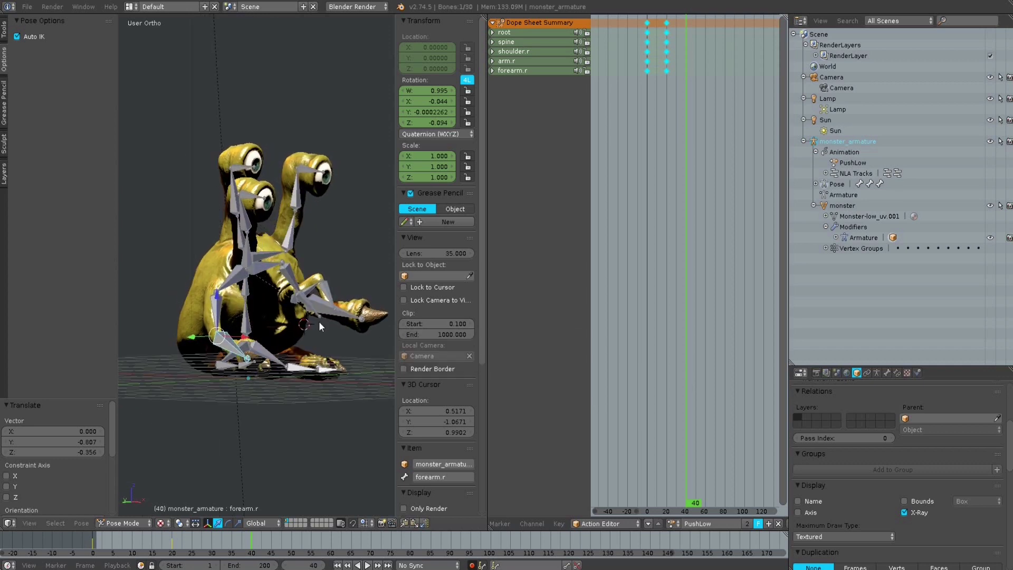
{"action": "key", "text": "a"}
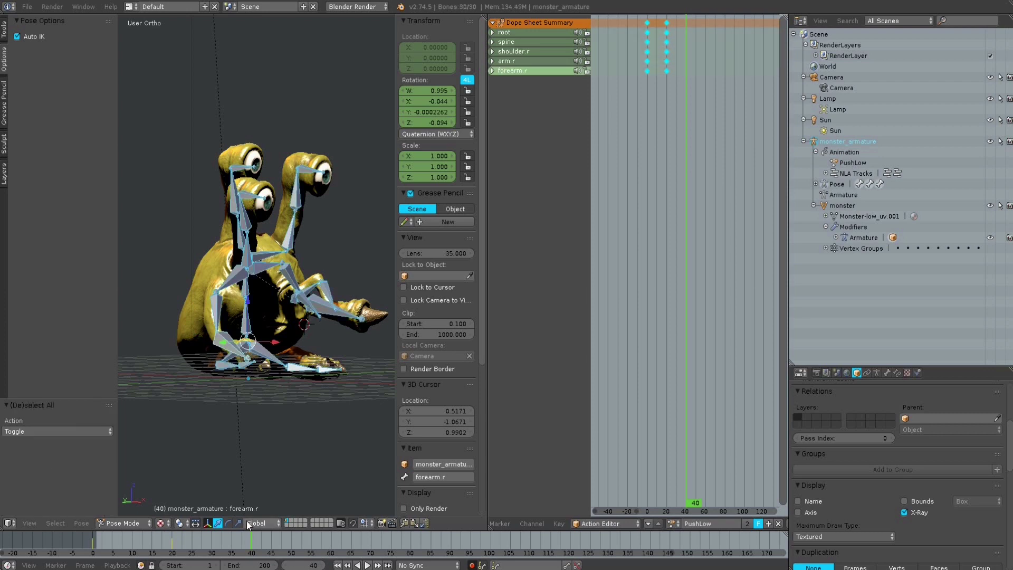
At frame 40, clear all pose transforms to key every bone at rest pose
{"action": "left_click", "coordinate": [87, 527]}
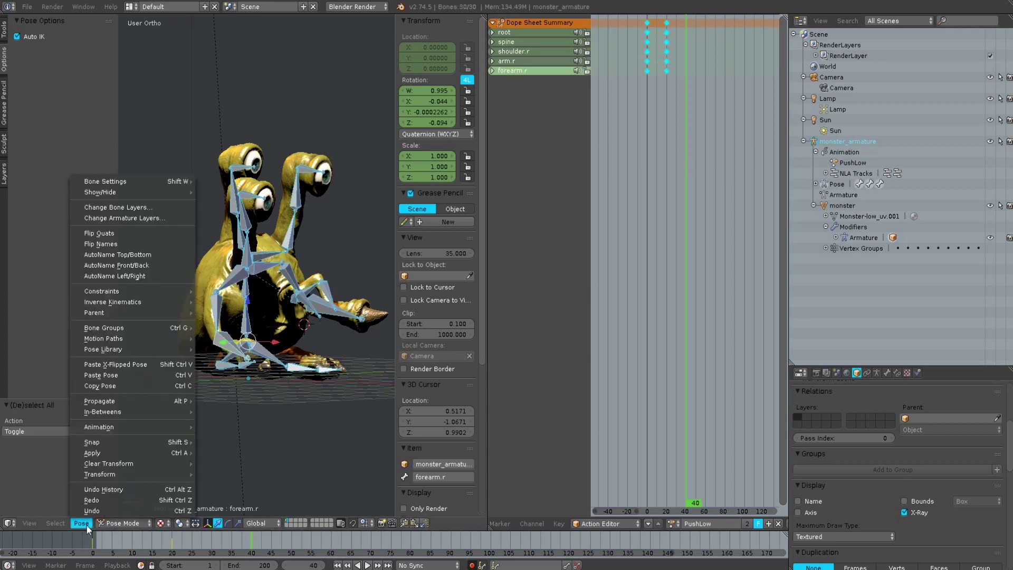
{"action": "mouse_move", "coordinate": [129, 465]}
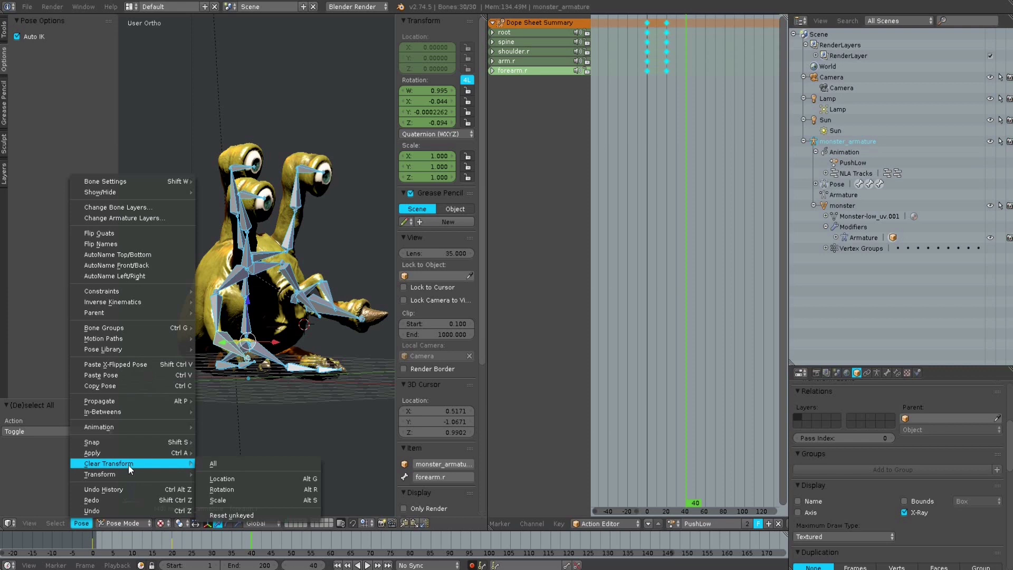
{"action": "left_click", "coordinate": [214, 464]}
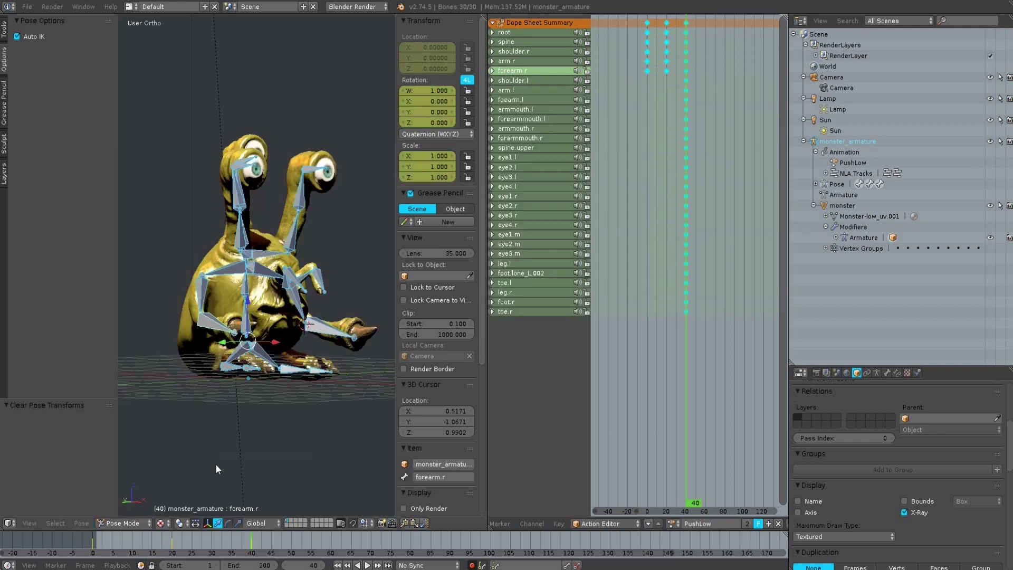
{"action": "middle_click_drag", "start_coordinate": [311, 398], "coordinate": [325, 437]}
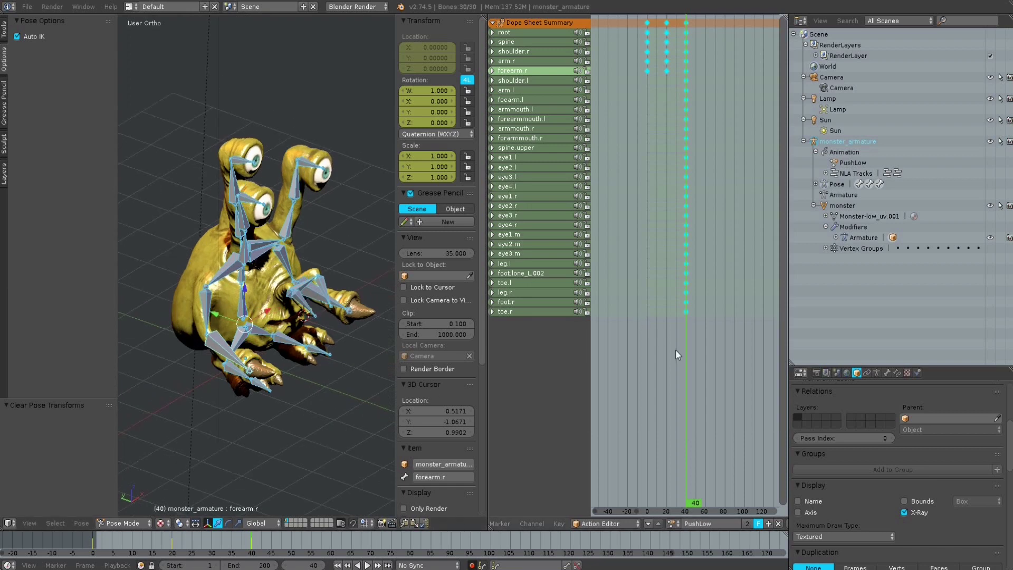
Return to frame 0 and clear all pose transforms again to key the rest pose
{"action": "left_click_drag", "start_coordinate": [686, 364], "coordinate": [638, 370]}
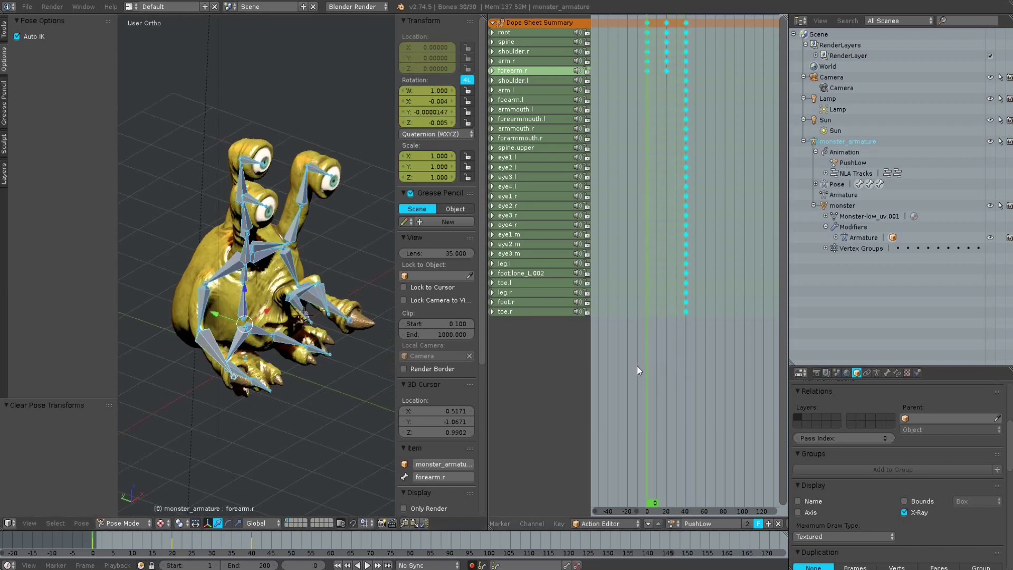
{"action": "left_click", "coordinate": [77, 524]}
{"action": "mouse_move", "coordinate": [116, 466]}
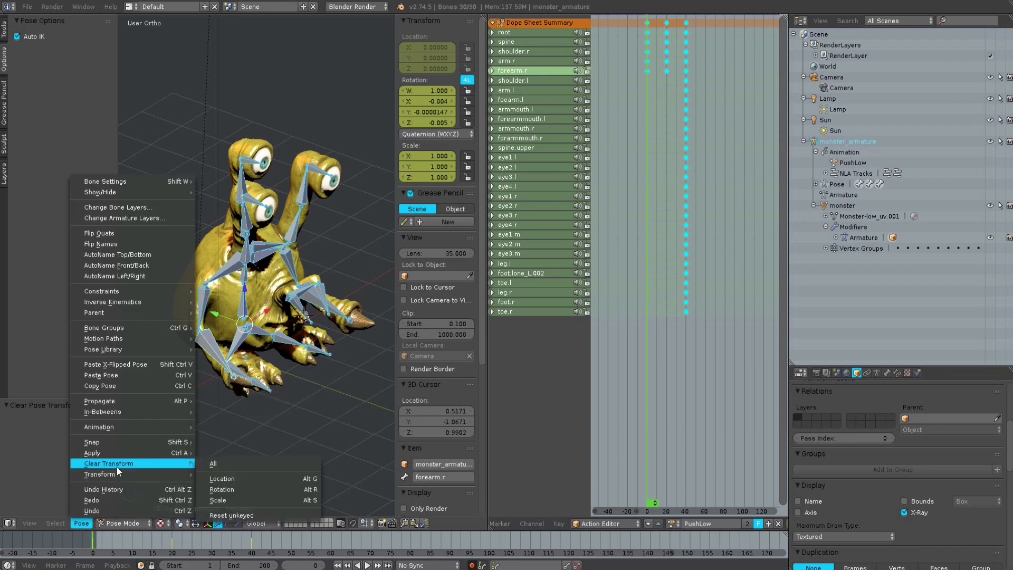
{"action": "left_click", "coordinate": [220, 463]}
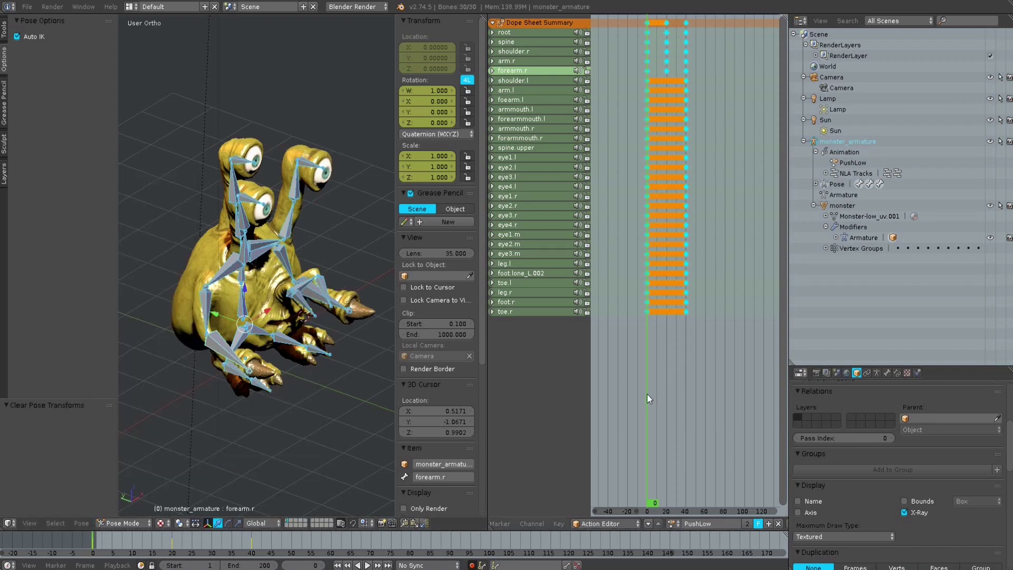
Review frames 0–40, then reposition only forearm.r at frame 20 and scrub to check
{"action": "left_click_drag", "start_coordinate": [647, 393], "coordinate": [667, 408]}
{"action": "middle_click_drag", "start_coordinate": [241, 453], "coordinate": [194, 444]}
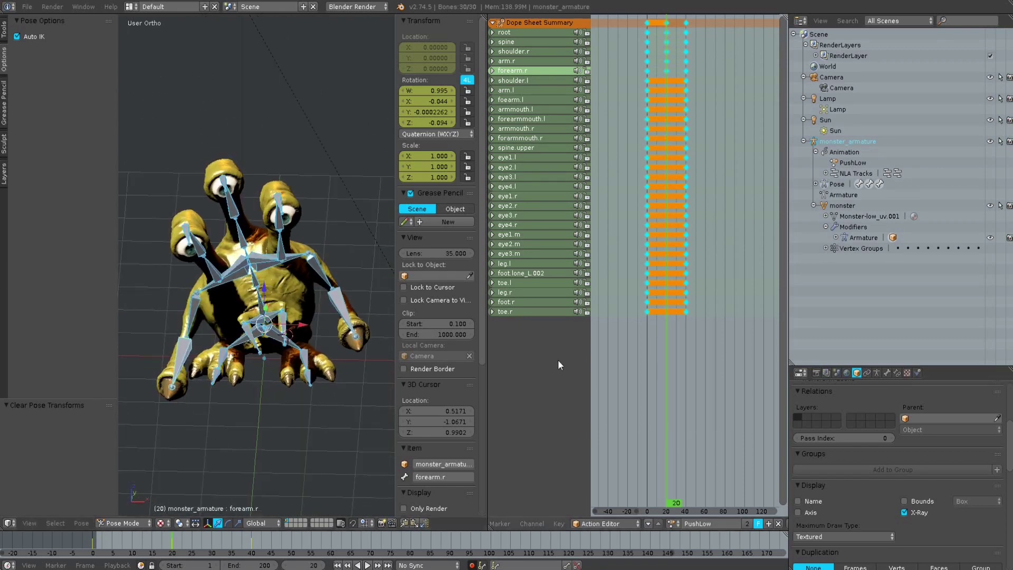
{"action": "right_click", "coordinate": [183, 358]}
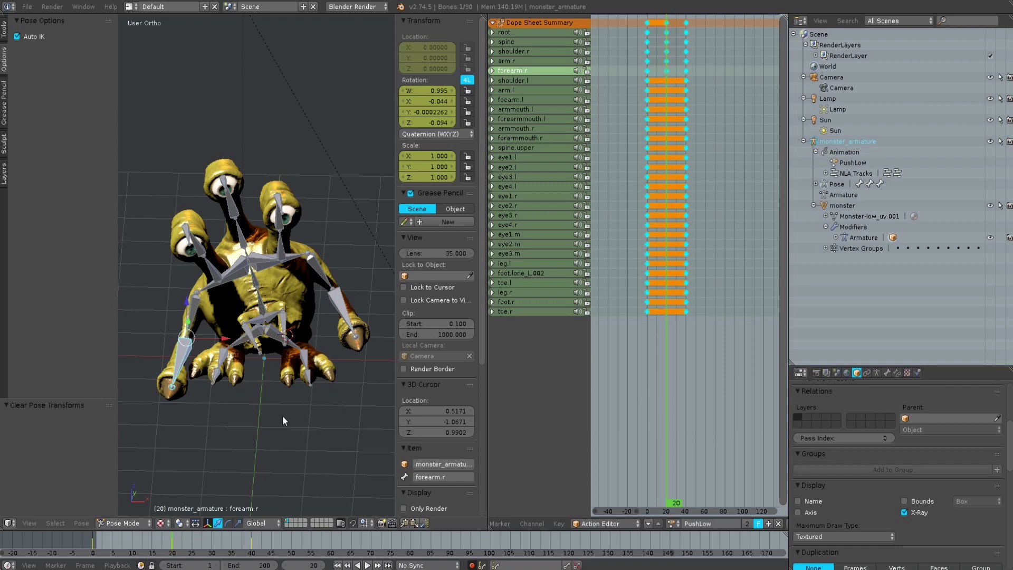
{"action": "key", "text": "g"}
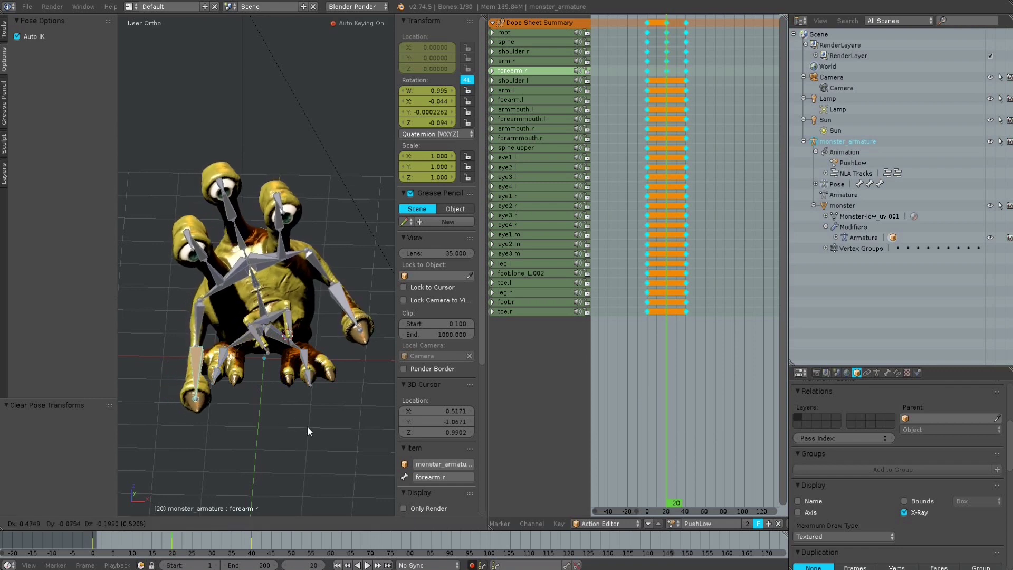
{"action": "left_click", "coordinate": [313, 437]}
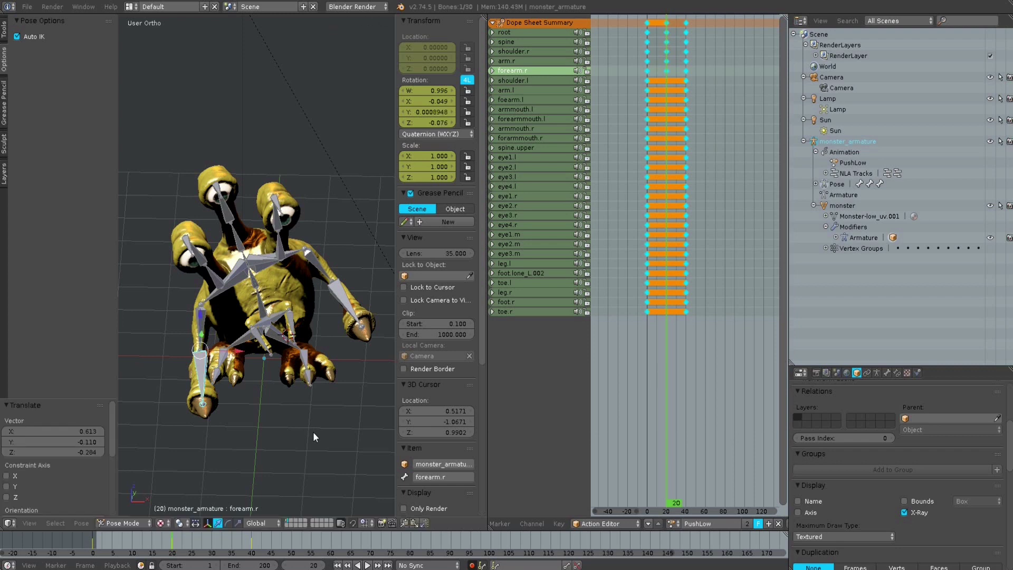
{"action": "mouse_move", "coordinate": [666, 399]}
{"action": "left_mouse_down"}
{"action": "mouse_move", "coordinate": [640, 399]}
{"action": "mouse_move", "coordinate": [666, 403]}
{"action": "left_mouse_up"}
From a side view, adjust the forearm pose again, then check it in front view
{"action": "middle_click_drag", "start_coordinate": [290, 422], "coordinate": [379, 395]}
{"action": "key", "text": "g"}
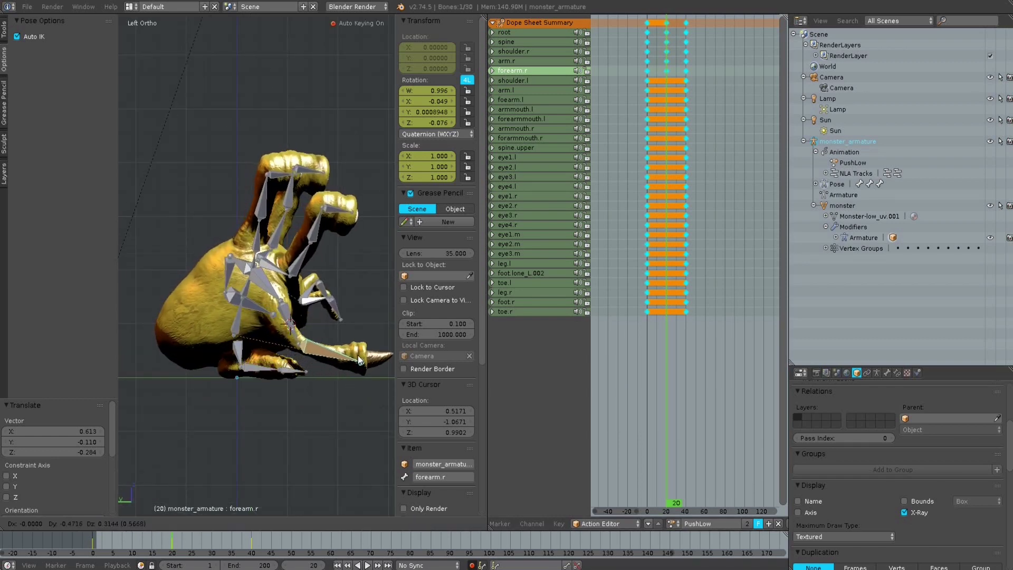
{"action": "left_click", "coordinate": [358, 356]}
{"action": "key", "text": "KP_1"}
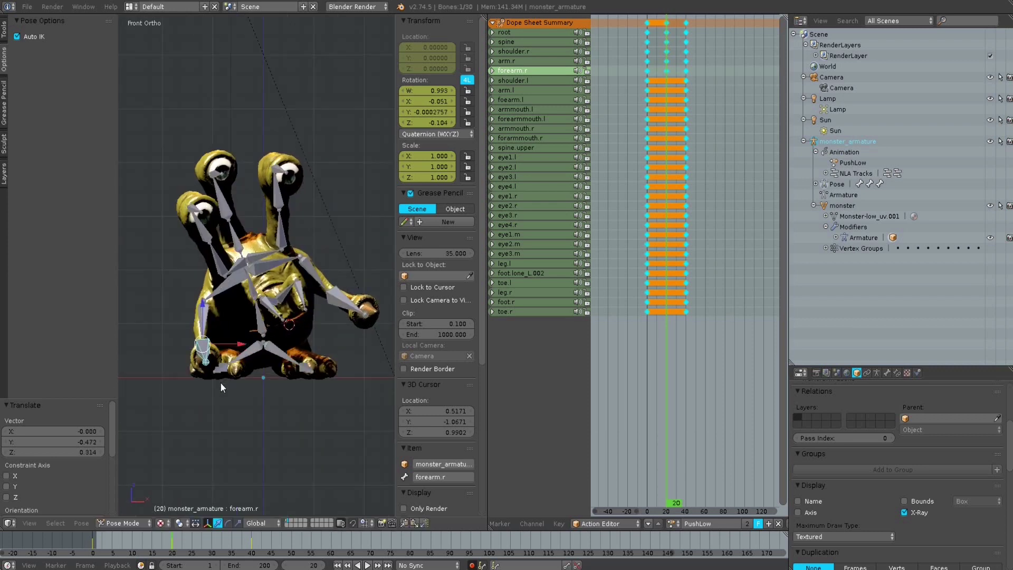
{"action": "left_click_drag", "start_coordinate": [667, 376], "coordinate": [644, 383]}
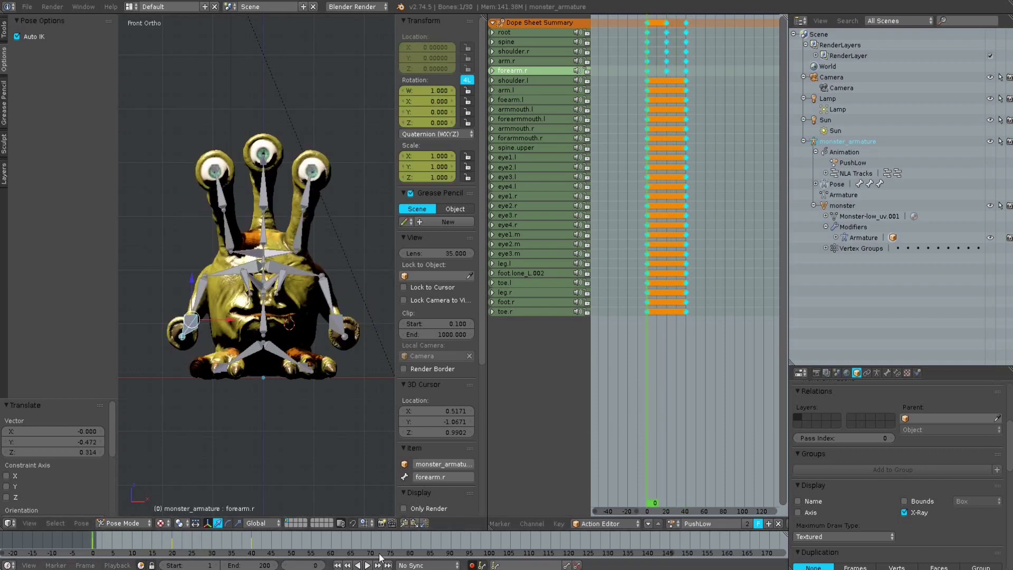
Play and stop PushLow, then jump the current frame to 40
{"action": "left_click", "coordinate": [368, 565]}
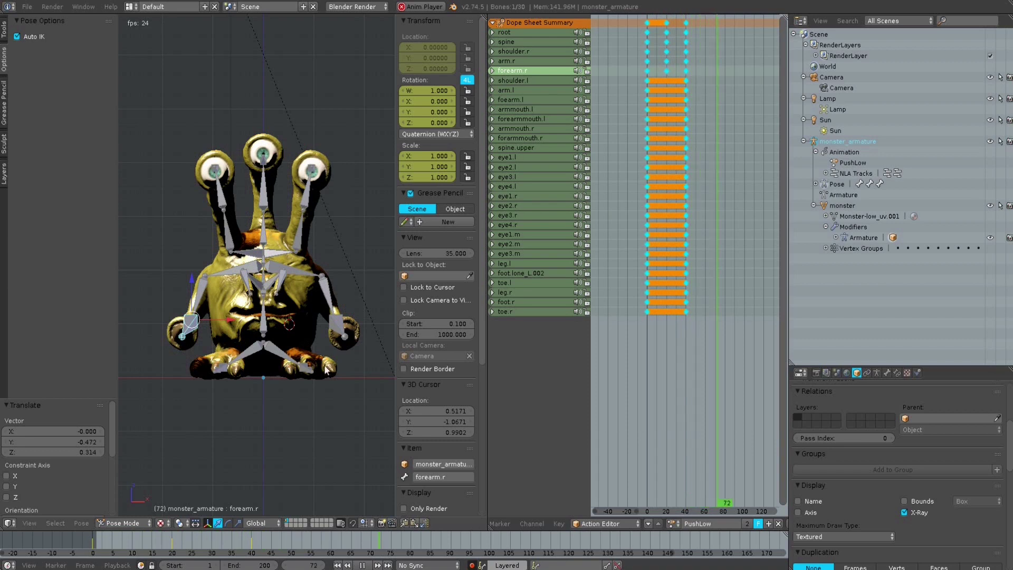
{"action": "left_click", "coordinate": [363, 565]}
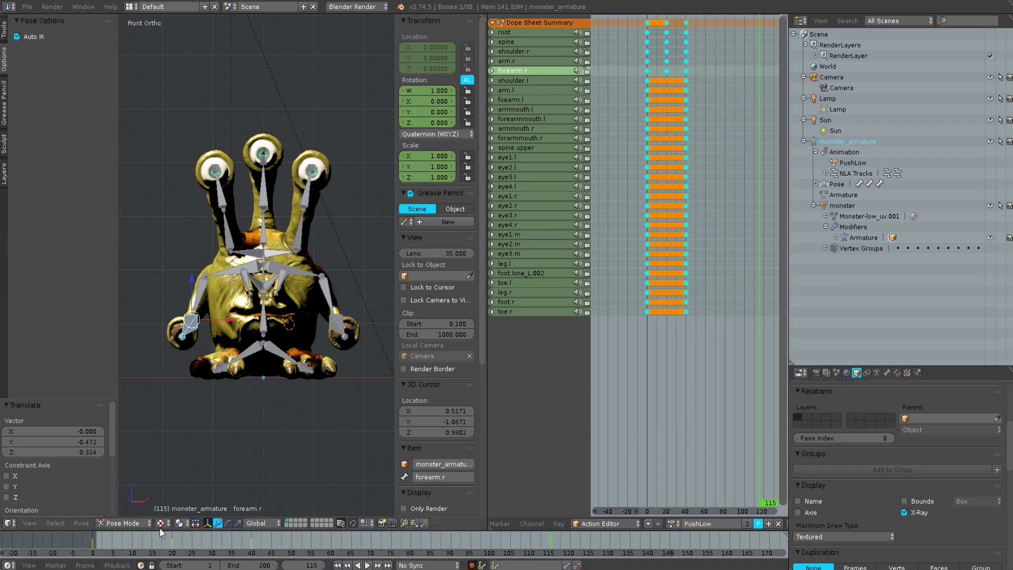
{"action": "left_click", "coordinate": [304, 565]}
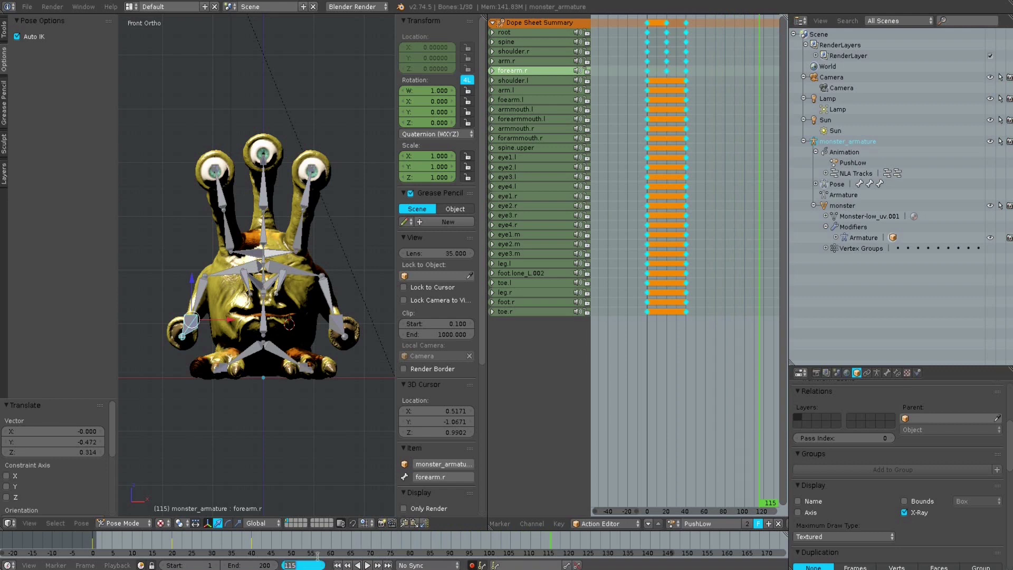
{"action": "type", "text": "40"}
{"action": "key", "text": "Return"}
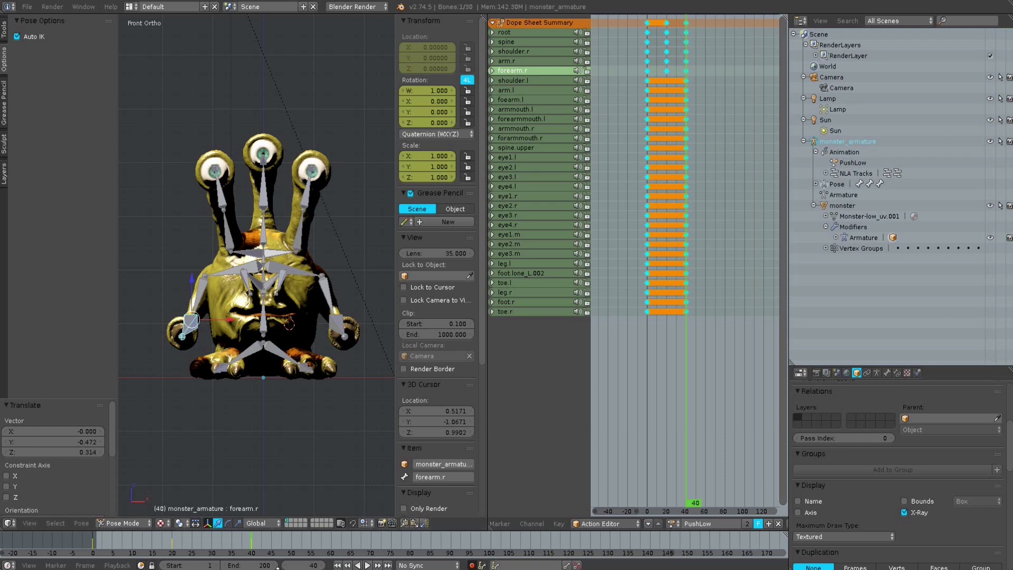
Set the scene's end frame to 40 and scrub back to frame 0
{"action": "left_click", "coordinate": [264, 565]}
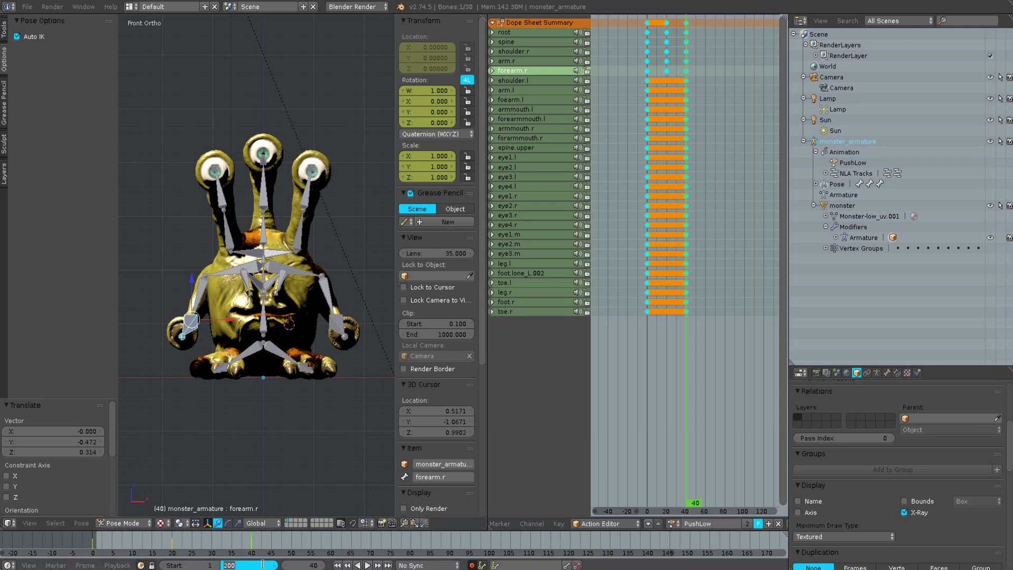
{"action": "type", "text": "40"}
{"action": "key", "text": "Return"}
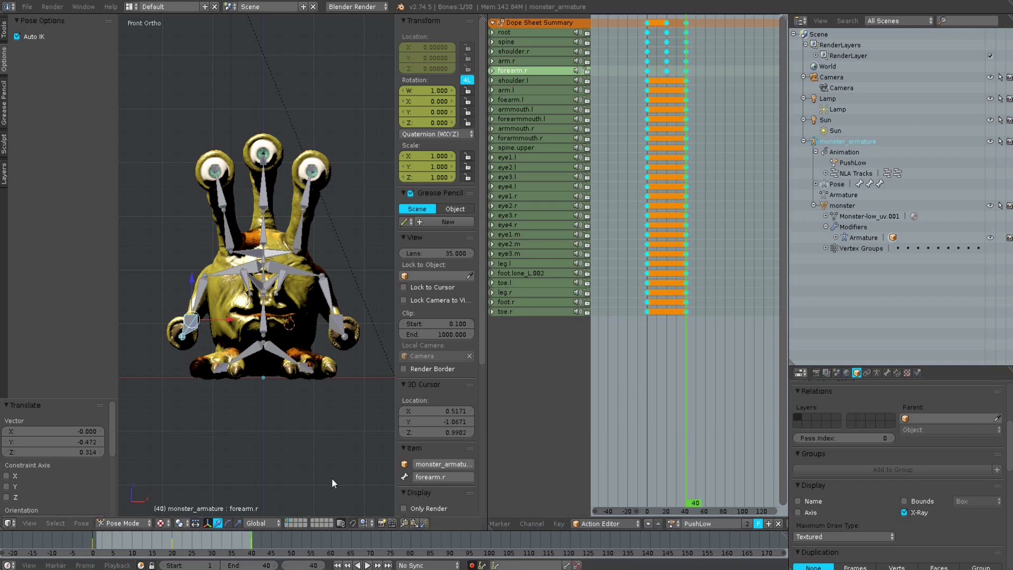
{"action": "left_click_drag", "start_coordinate": [687, 390], "coordinate": [642, 389]}
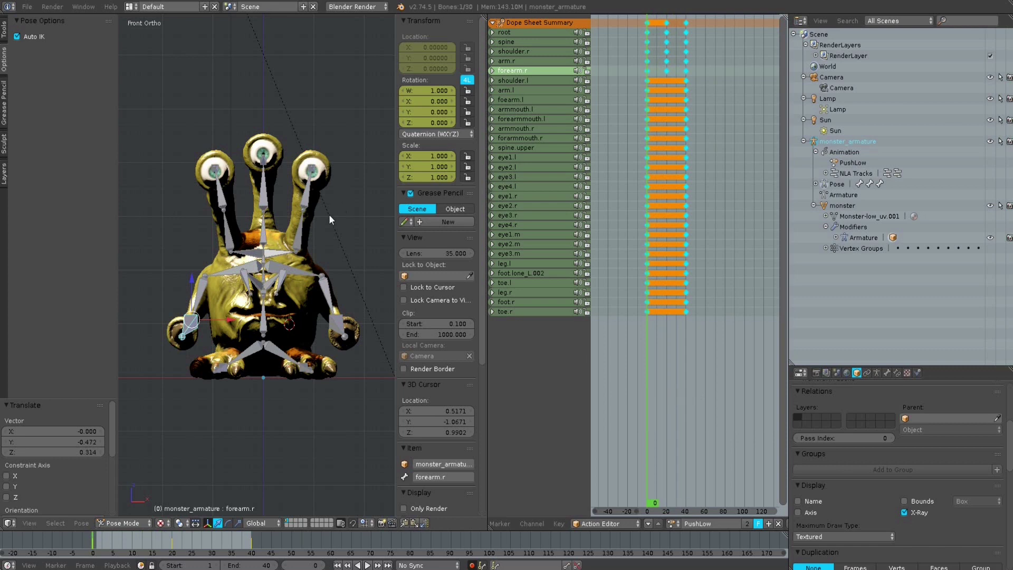
Overwrite monster2.blend with Ctrl+S, then look over the list of available actions
{"action": "key", "text": "ctrl+s"}
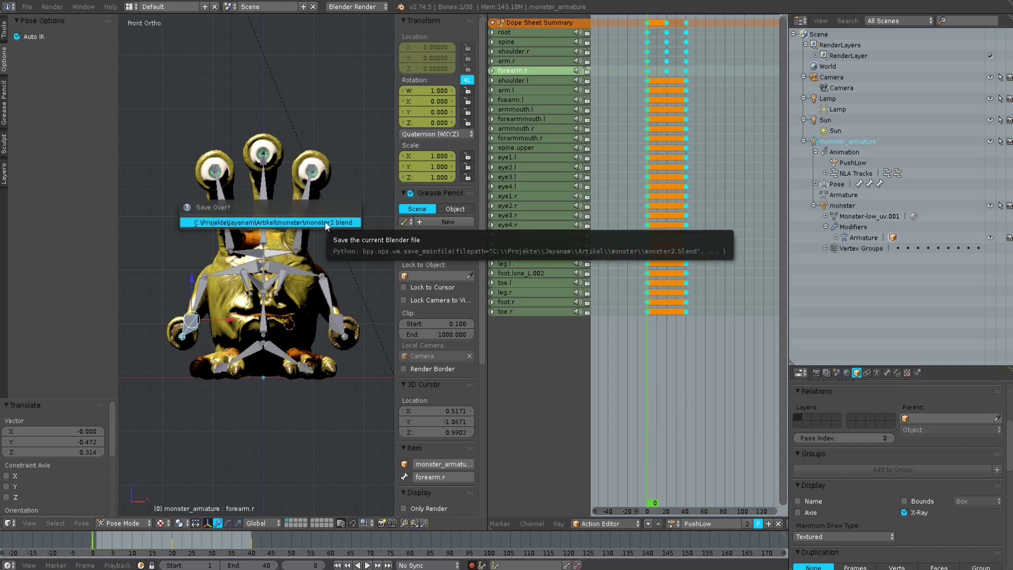
{"action": "left_click", "coordinate": [325, 221]}
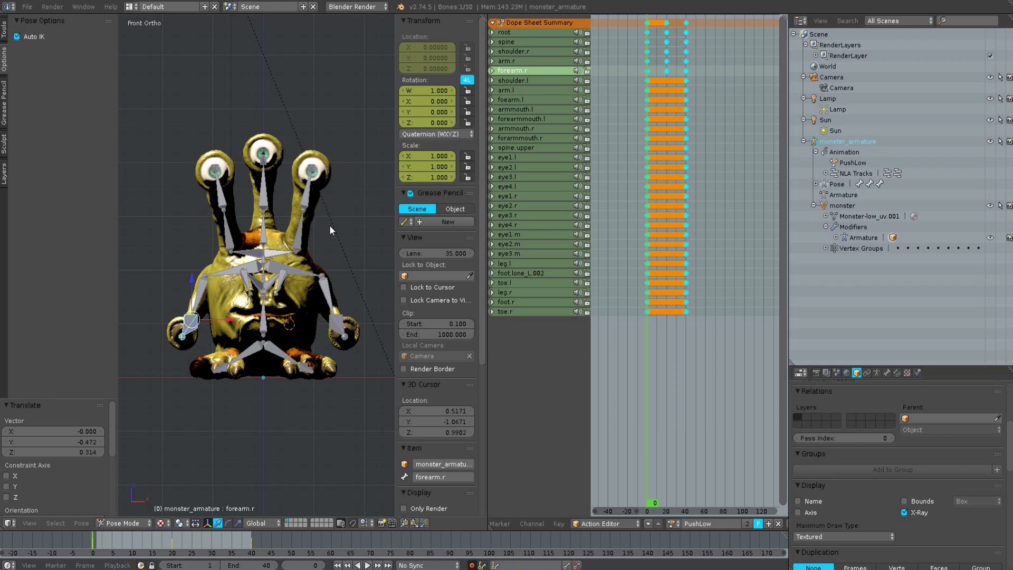
{"action": "left_click", "coordinate": [674, 524]}
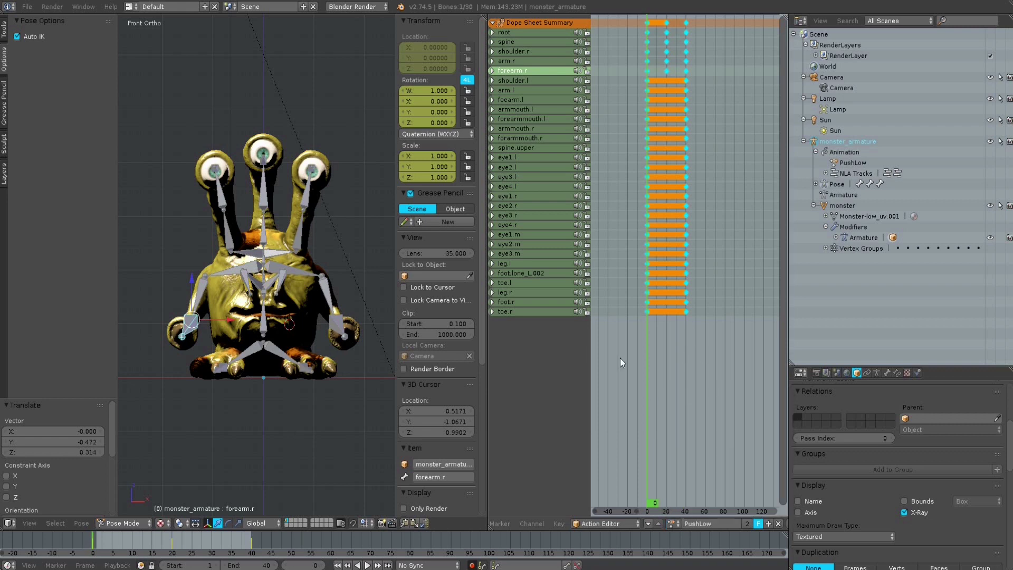
{"action": "middle_click_drag", "start_coordinate": [291, 386], "coordinate": [278, 416]}
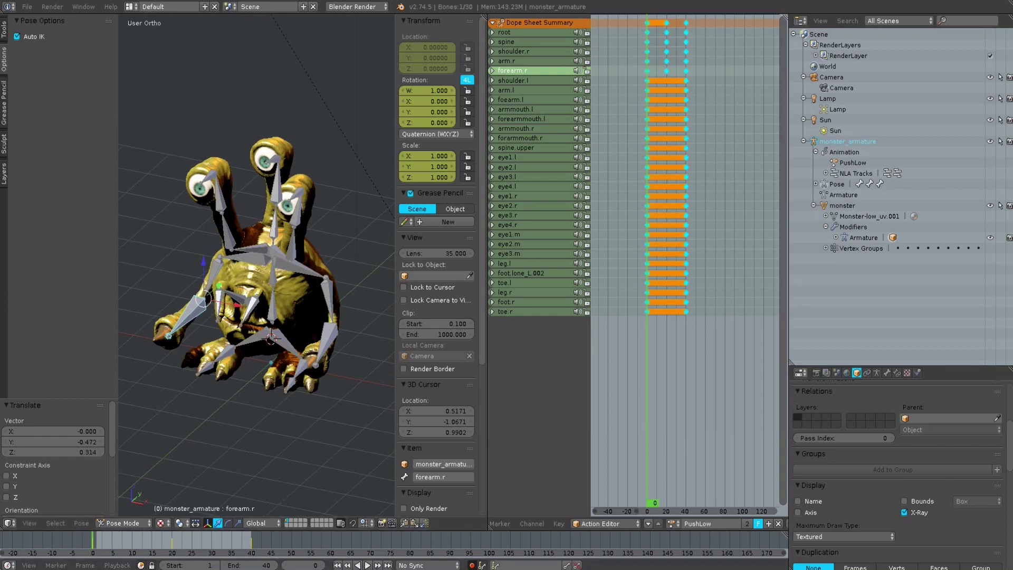
Play back the PushLow action, stop it, and set the playhead to frame 20
{"action": "left_click", "coordinate": [368, 565]}
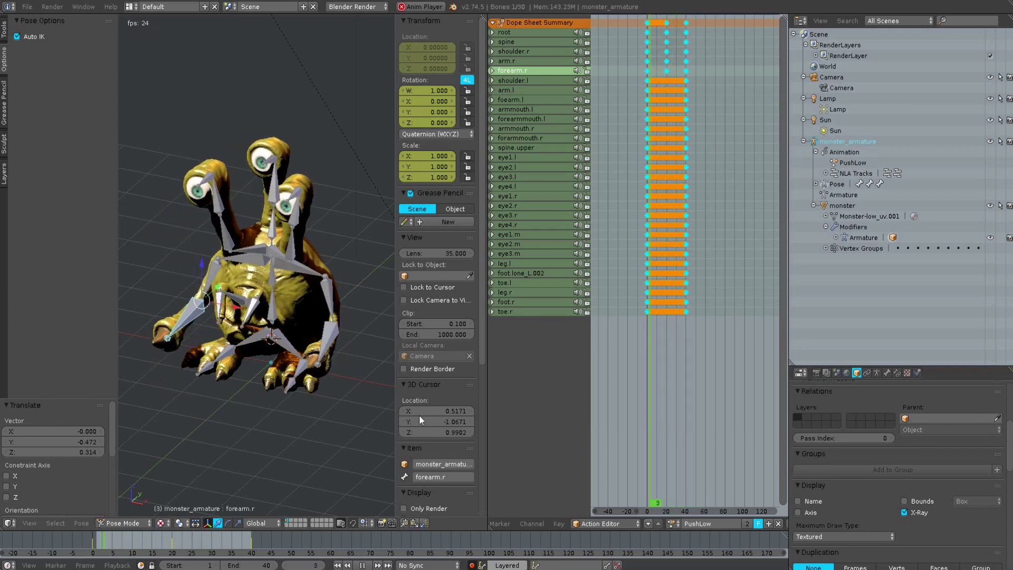
{"action": "key", "text": "Escape"}
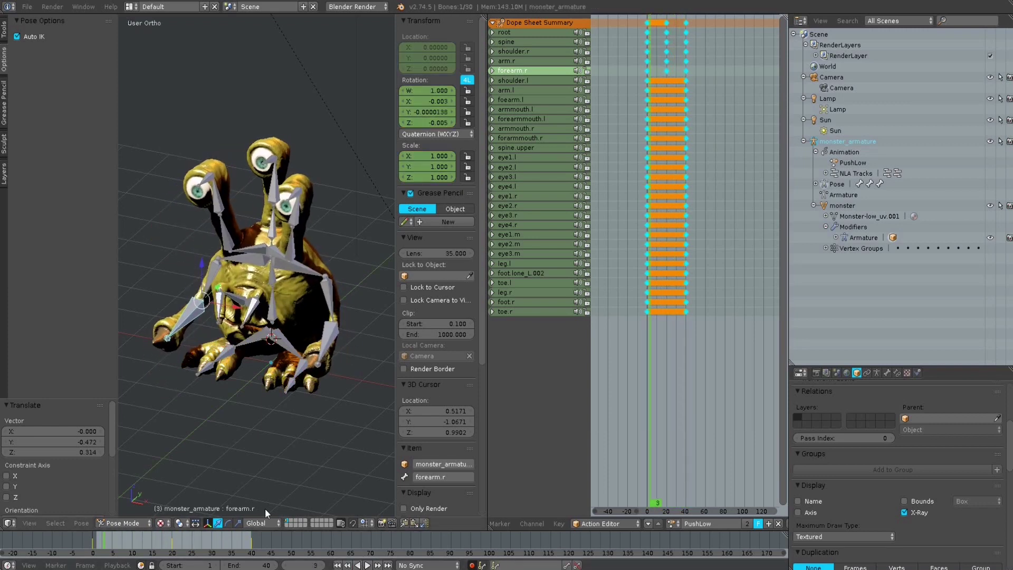
{"action": "middle_click_drag", "start_coordinate": [292, 483], "coordinate": [229, 495]}
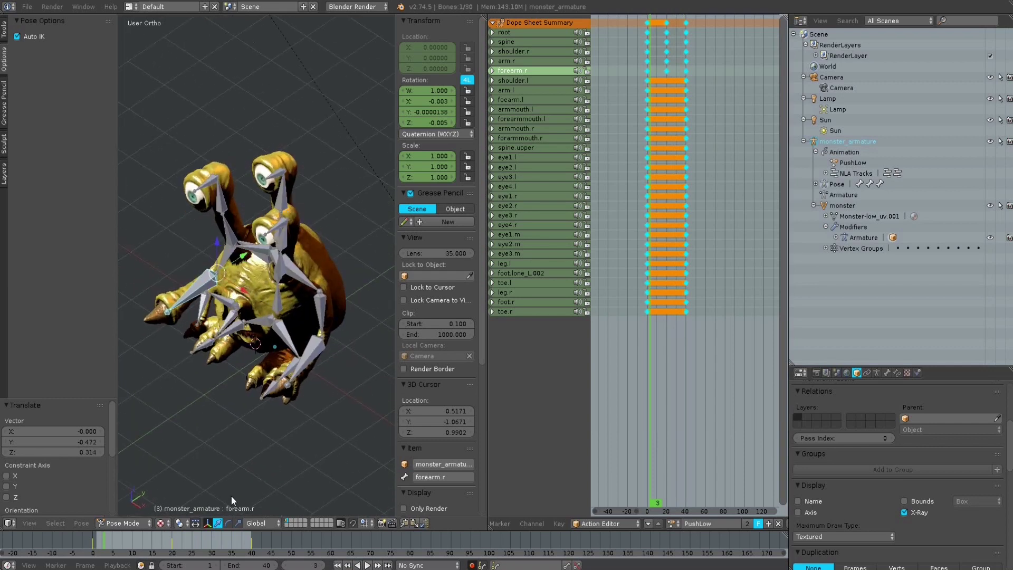
{"action": "left_click_drag", "start_coordinate": [662, 360], "coordinate": [667, 360]}
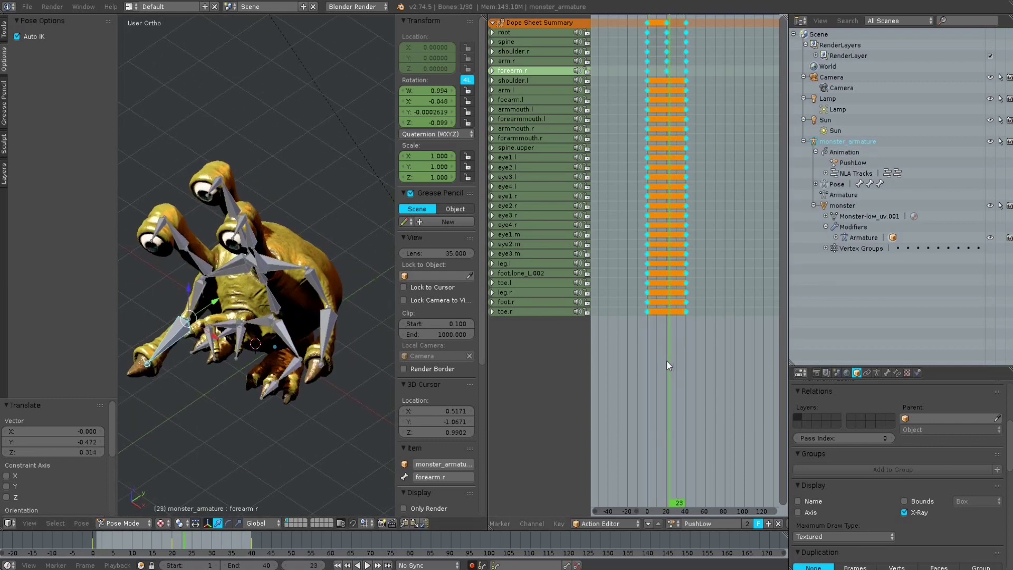
{"action": "left_click", "coordinate": [291, 364]}
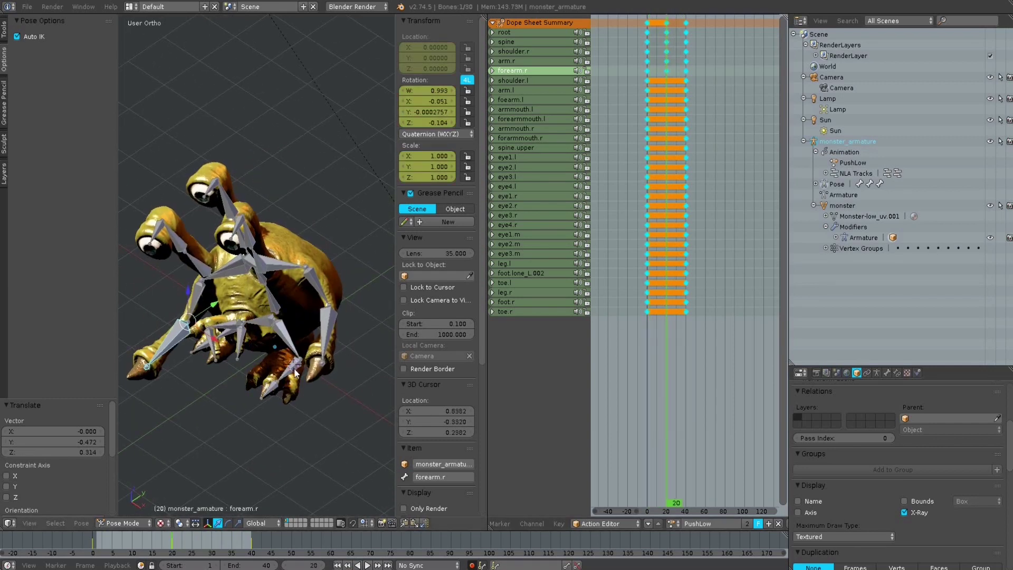
At frame 20, shift foot.lone_L.002 along Y and rotate the leg.l bone
{"action": "right_click", "coordinate": [293, 367]}
{"action": "left_click", "coordinate": [273, 387]}
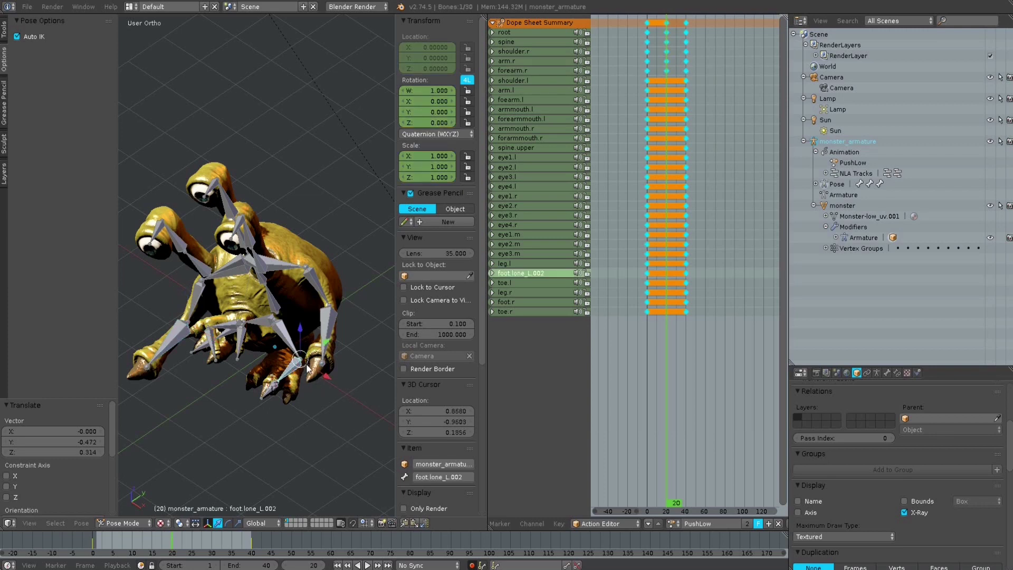
{"action": "key", "text": "g"}
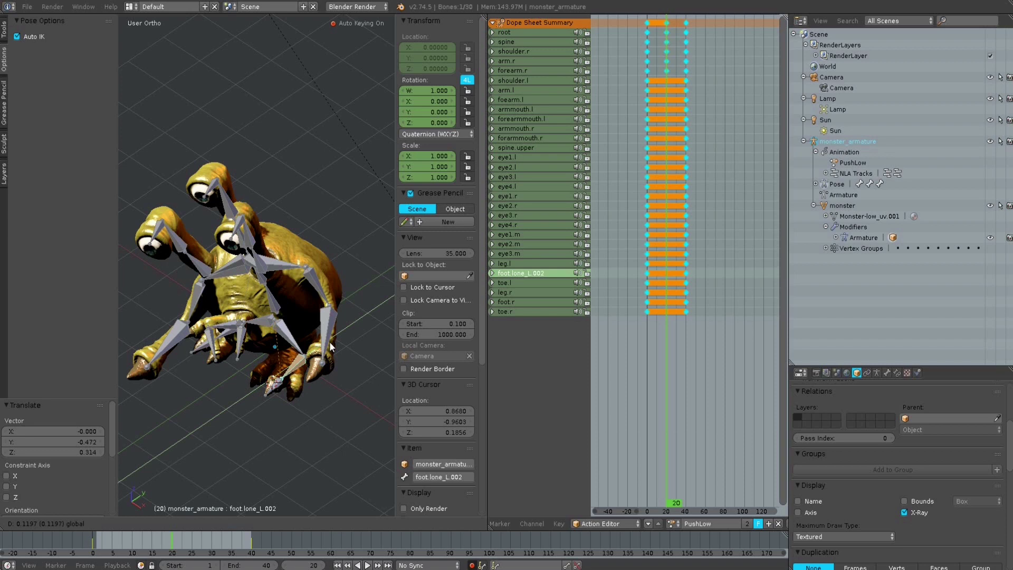
{"action": "key", "text": "y"}
{"action": "left_click", "coordinate": [304, 346]}
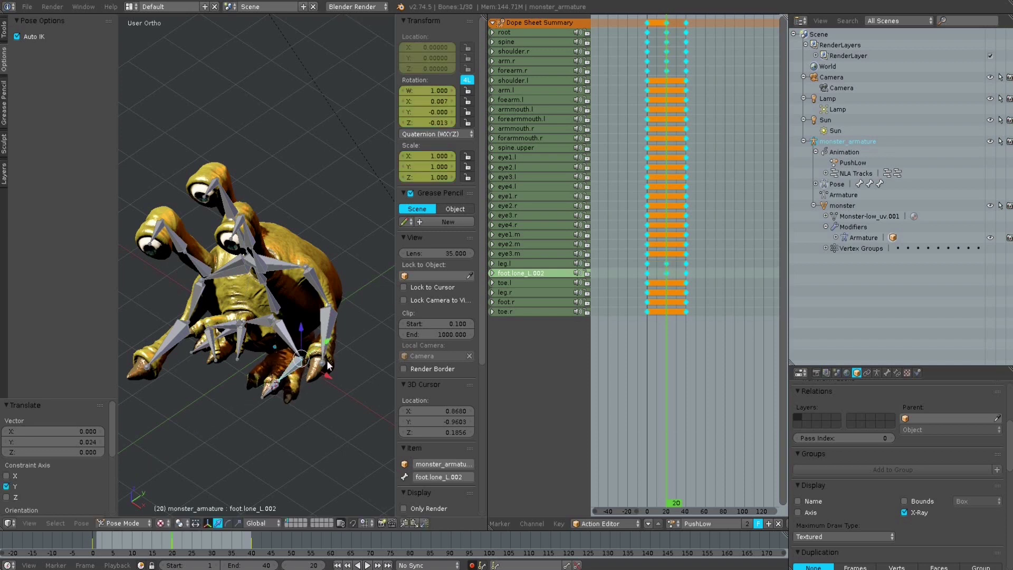
{"action": "right_click", "coordinate": [290, 342]}
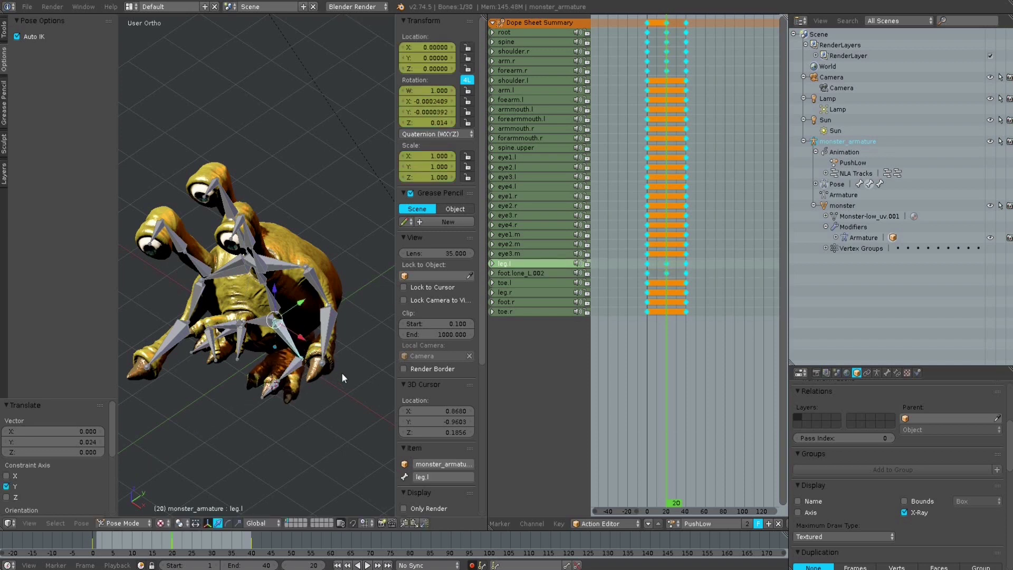
{"action": "key", "text": "r"}
{"action": "left_click", "coordinate": [343, 366]}
{"action": "middle_click_drag", "start_coordinate": [331, 373], "coordinate": [328, 404]}
At frame 12, move the toe.r bone along the Y axis
{"action": "left_click_drag", "start_coordinate": [163, 542], "coordinate": [140, 554]}
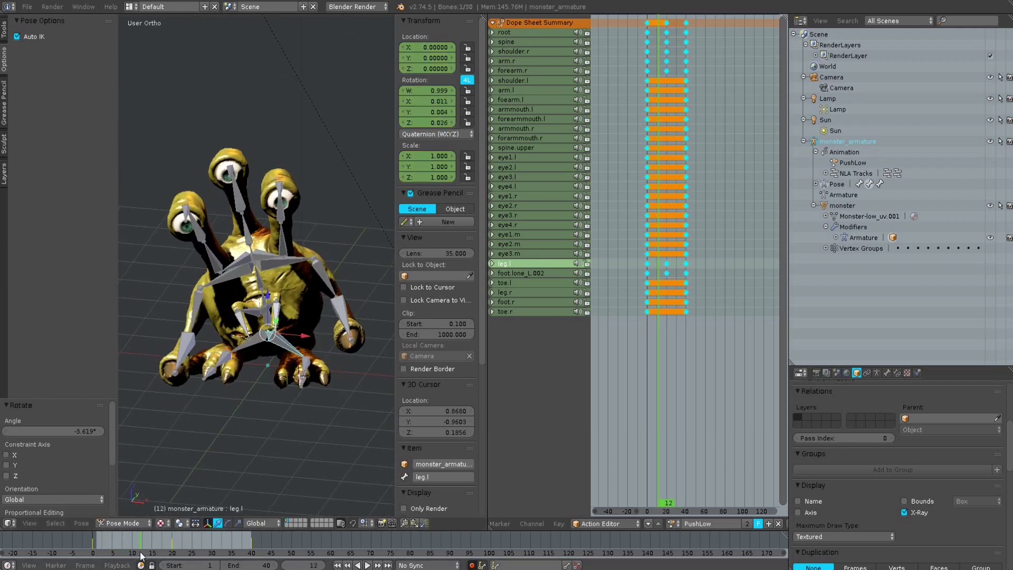
{"action": "middle_click_drag", "start_coordinate": [202, 407], "coordinate": [327, 393]}
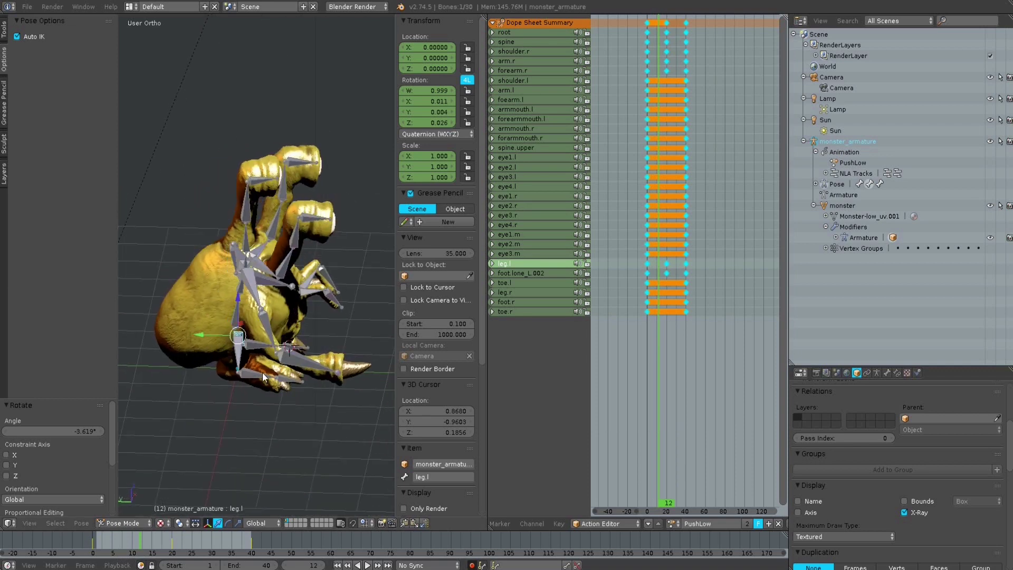
{"action": "right_click", "coordinate": [257, 374]}
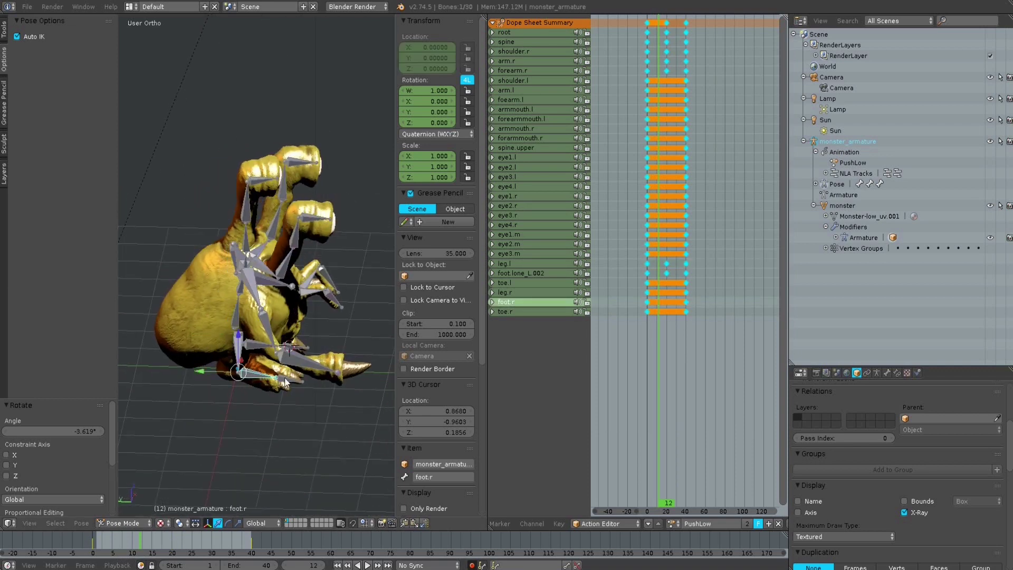
{"action": "right_click", "coordinate": [309, 381]}
{"action": "key", "text": "g"}
{"action": "key", "text": "y"}
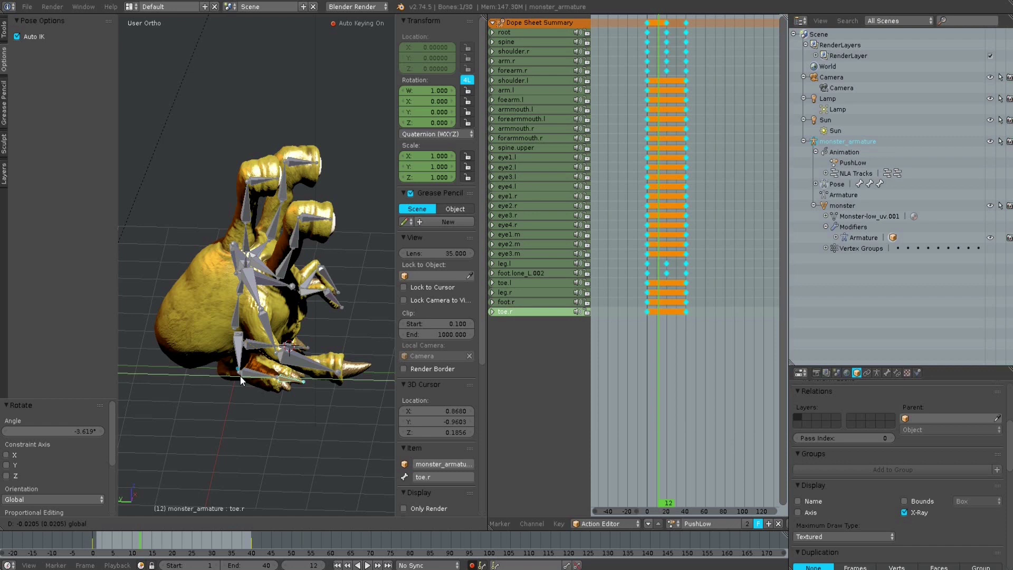
{"action": "left_click", "coordinate": [241, 376]}
Clear the right toe's rotation at the frame 12 keyframe, then return to frame 20
{"action": "middle_click_drag", "start_coordinate": [250, 383], "coordinate": [217, 495]}
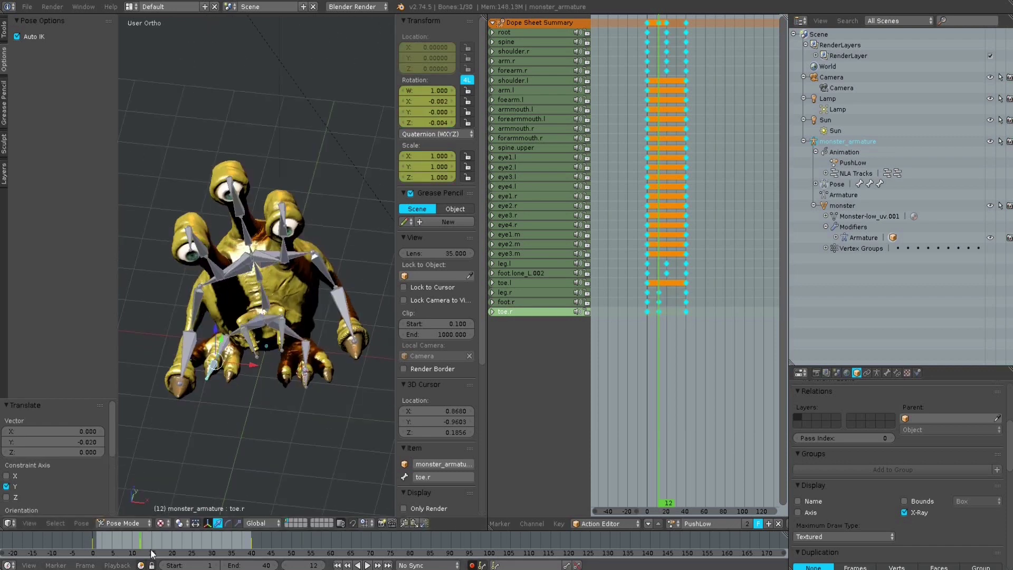
{"action": "left_click_drag", "start_coordinate": [668, 360], "coordinate": [631, 354]}
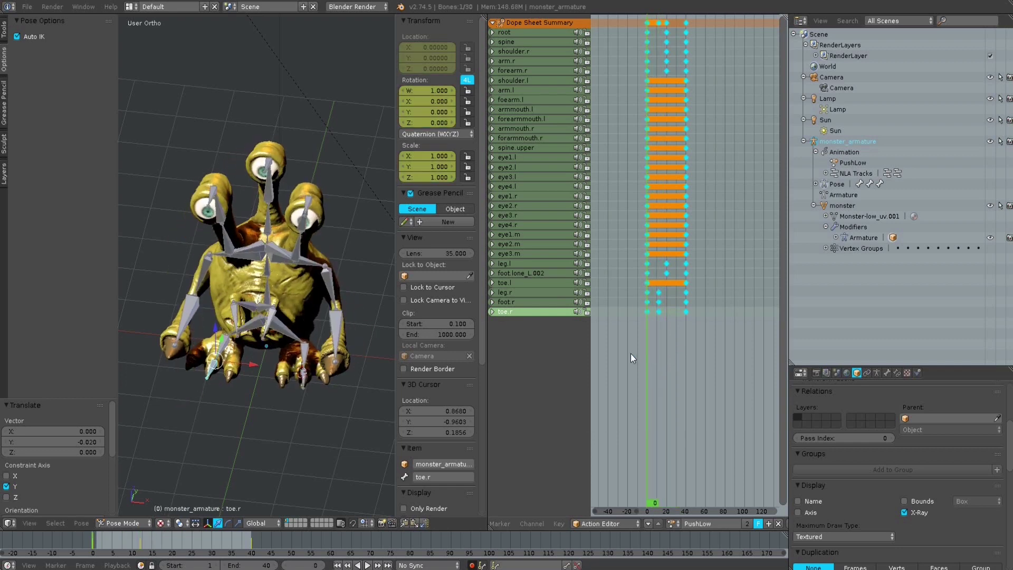
{"action": "key", "text": "Up"}
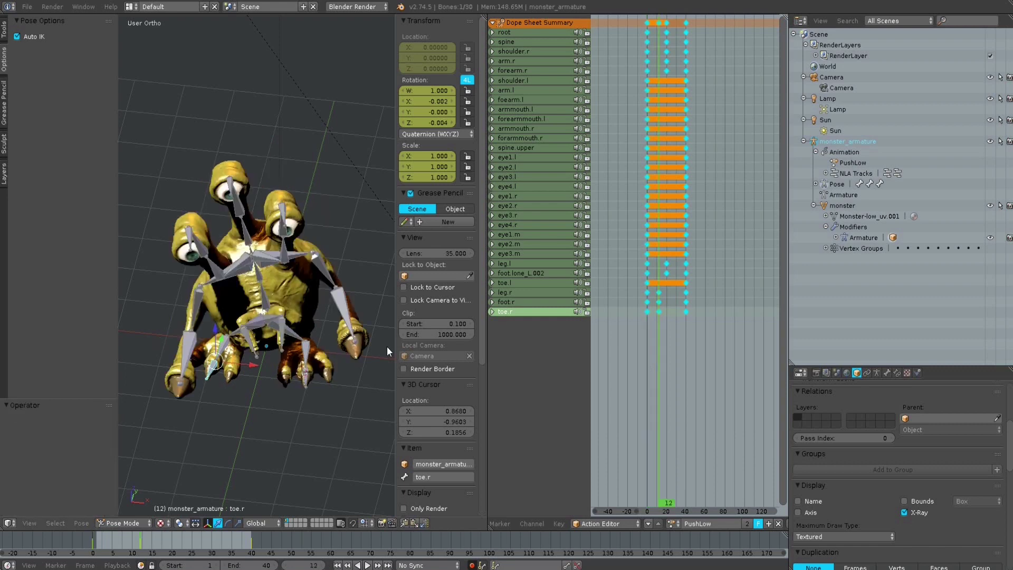
{"action": "key", "text": "alt+r"}
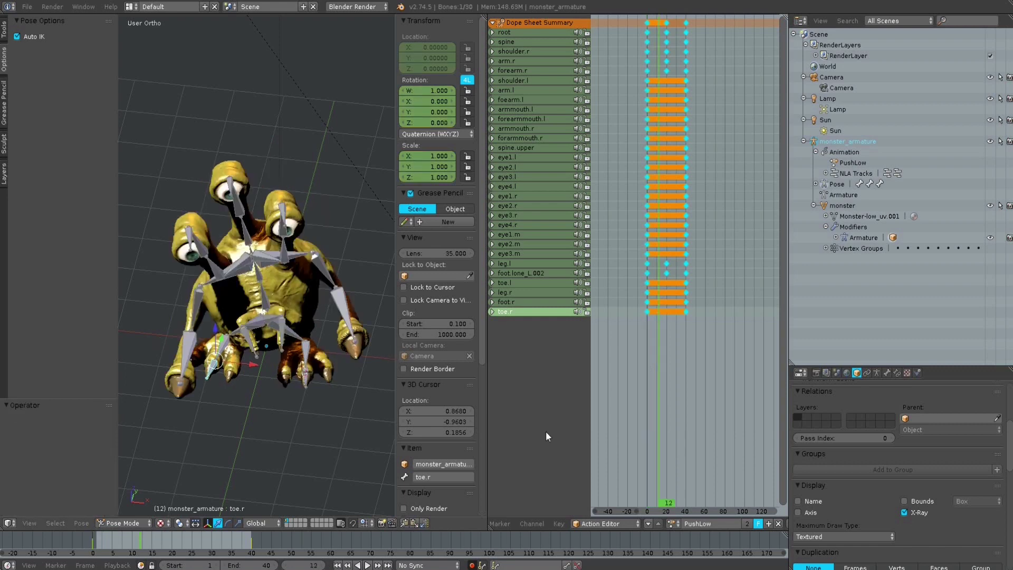
{"action": "left_click_drag", "start_coordinate": [658, 404], "coordinate": [667, 409]}
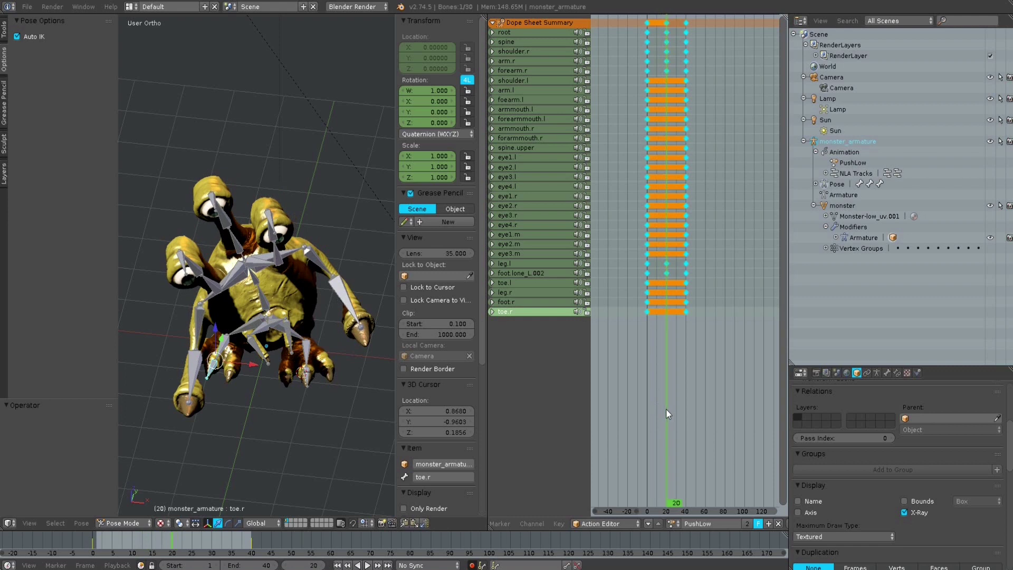
Move and rotate the foot.lone_L.002 bone at frame 20
{"action": "middle_click_drag", "start_coordinate": [356, 372], "coordinate": [297, 379]}
{"action": "right_click", "coordinate": [296, 373]}
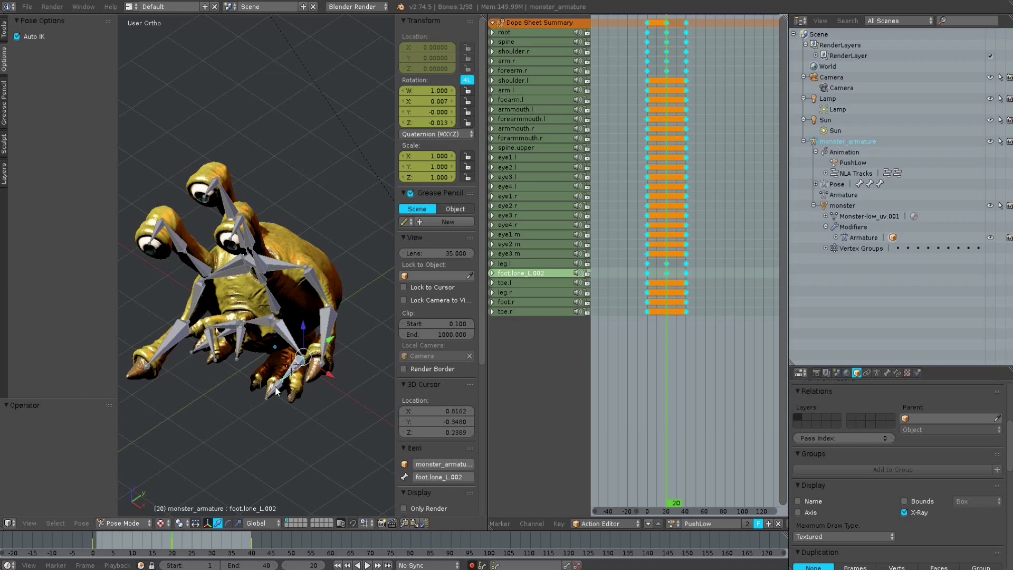
{"action": "left_click_drag", "start_coordinate": [328, 345], "coordinate": [347, 375]}
{"action": "key", "text": "r"}
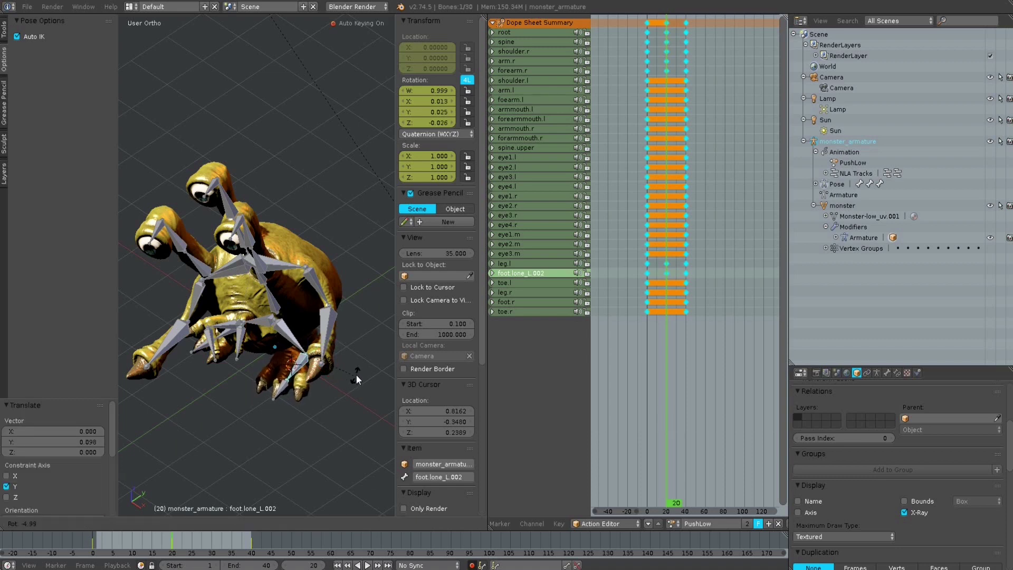
{"action": "left_click", "coordinate": [356, 370]}
Move toe.r and rotate it 12.148°, then scrub around frame 20 to check
{"action": "middle_click_drag", "start_coordinate": [356, 371], "coordinate": [227, 385]}
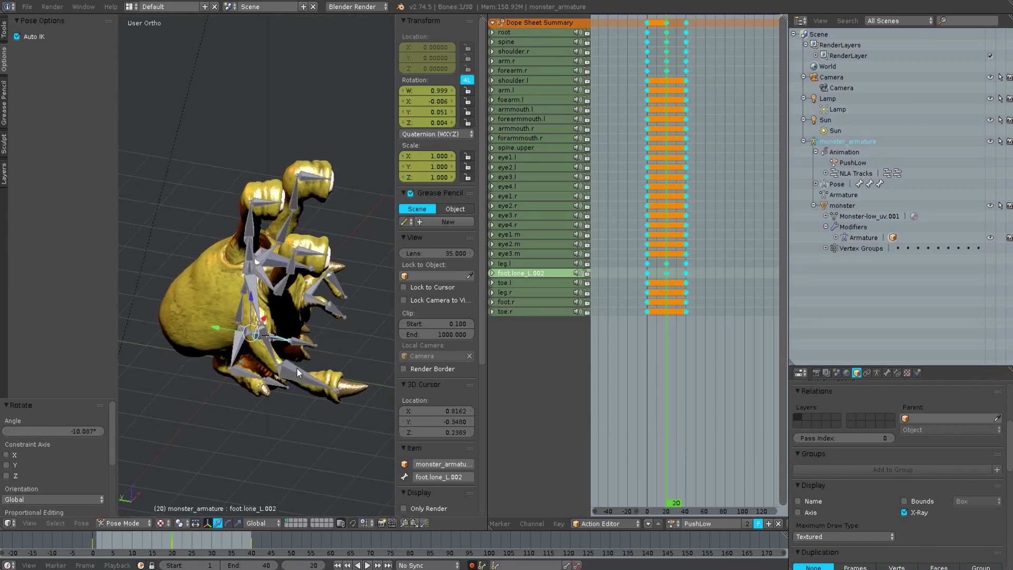
{"action": "right_click", "coordinate": [275, 383]}
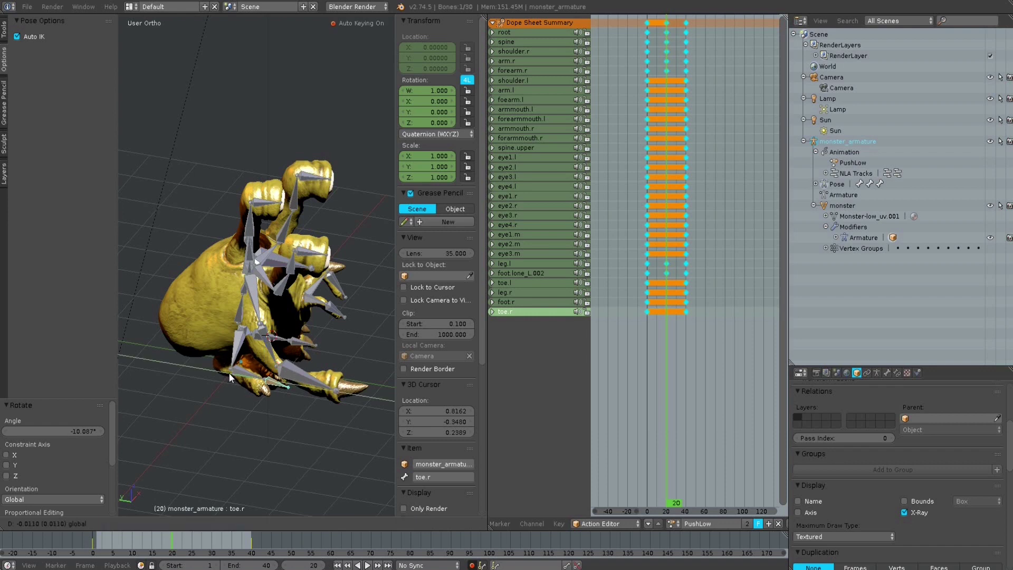
{"action": "left_click_drag", "start_coordinate": [231, 373], "coordinate": [263, 417]}
{"action": "key", "text": "r"}
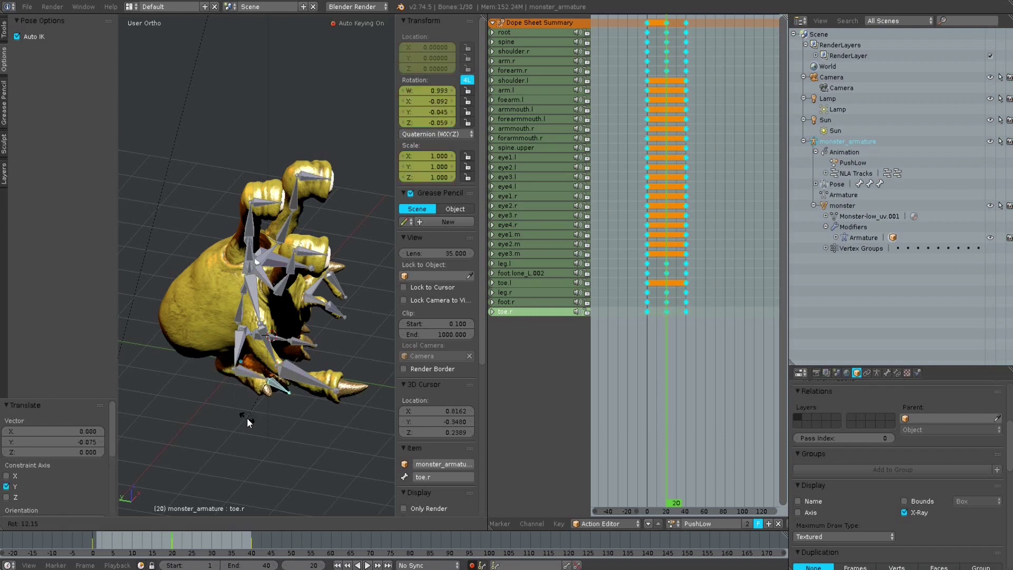
{"action": "left_click", "coordinate": [247, 418]}
{"action": "middle_click_drag", "start_coordinate": [247, 418], "coordinate": [233, 373]}
{"action": "key", "text": "Left"}
{"action": "key", "text": "Left"}
{"action": "key", "text": "Left"}
{"action": "mouse_move", "coordinate": [649, 357]}
{"action": "left_mouse_down"}
{"action": "mouse_move", "coordinate": [640, 354]}
{"action": "mouse_move", "coordinate": [674, 359]}
{"action": "mouse_move", "coordinate": [639, 361]}
{"action": "mouse_move", "coordinate": [666, 361]}
{"action": "left_mouse_up"}
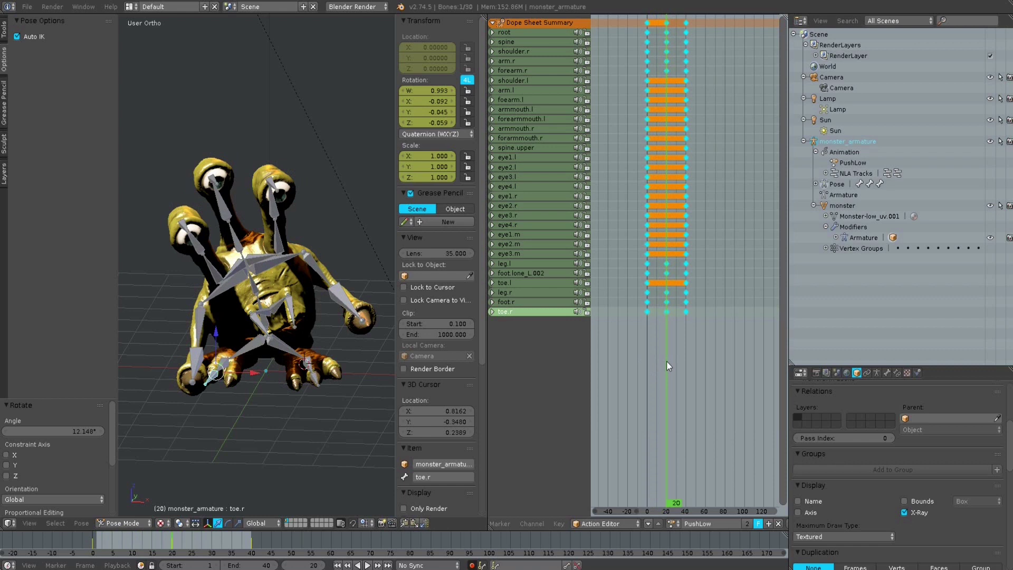
Shift the foot.r bone slightly along the Y axis
{"action": "middle_click_drag", "start_coordinate": [192, 395], "coordinate": [255, 369]}
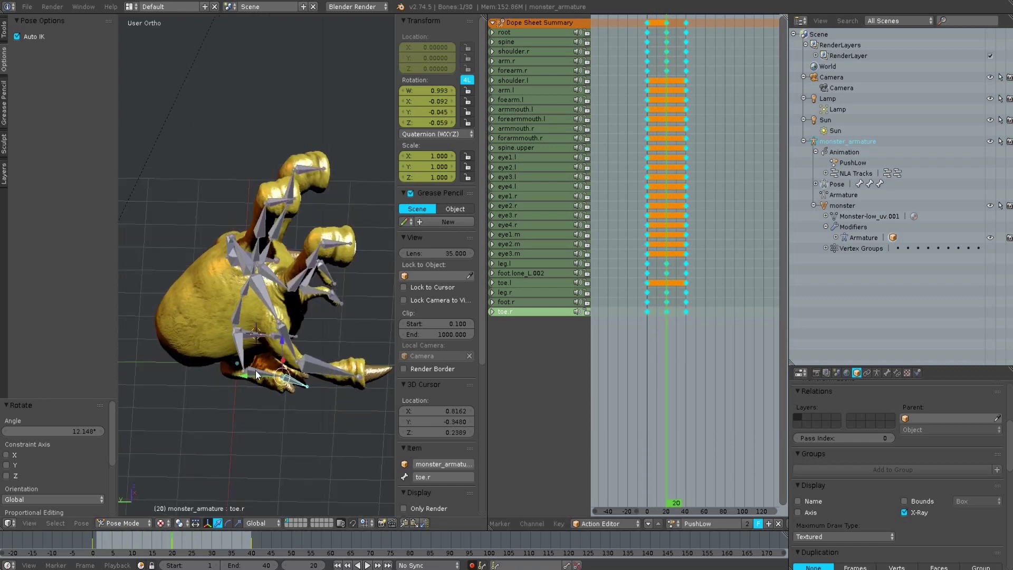
{"action": "right_click", "coordinate": [256, 369]}
{"action": "key", "text": "g"}
{"action": "key", "text": "y"}
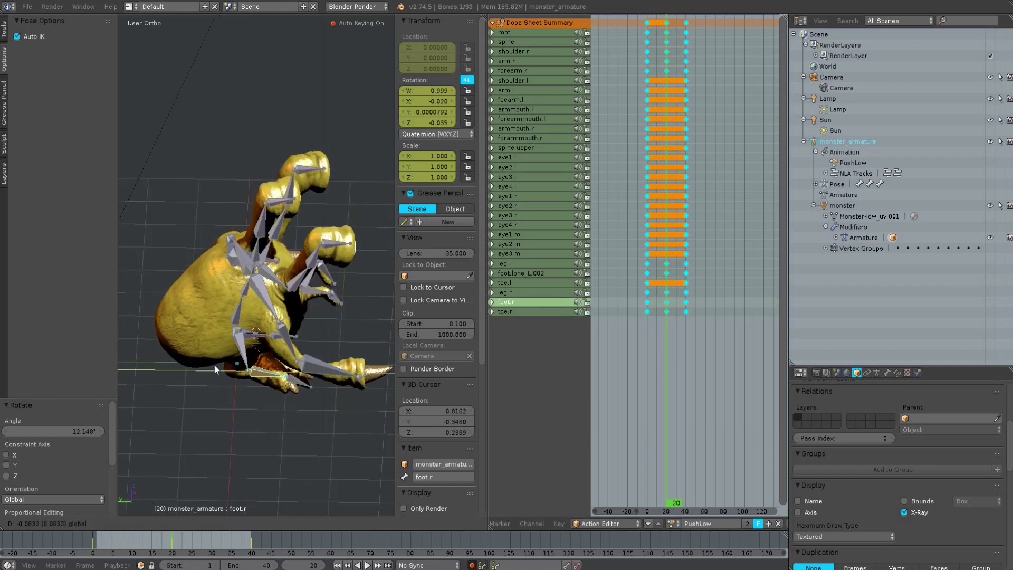
{"action": "left_click", "coordinate": [214, 364]}
Play back PushLow from frame 0 to preview the new pose
{"action": "key", "text": "Down"}
{"action": "key", "text": "alt+a"}
{"action": "key", "text": "Escape"}
{"action": "left_click_drag", "start_coordinate": [637, 390], "coordinate": [666, 391]}
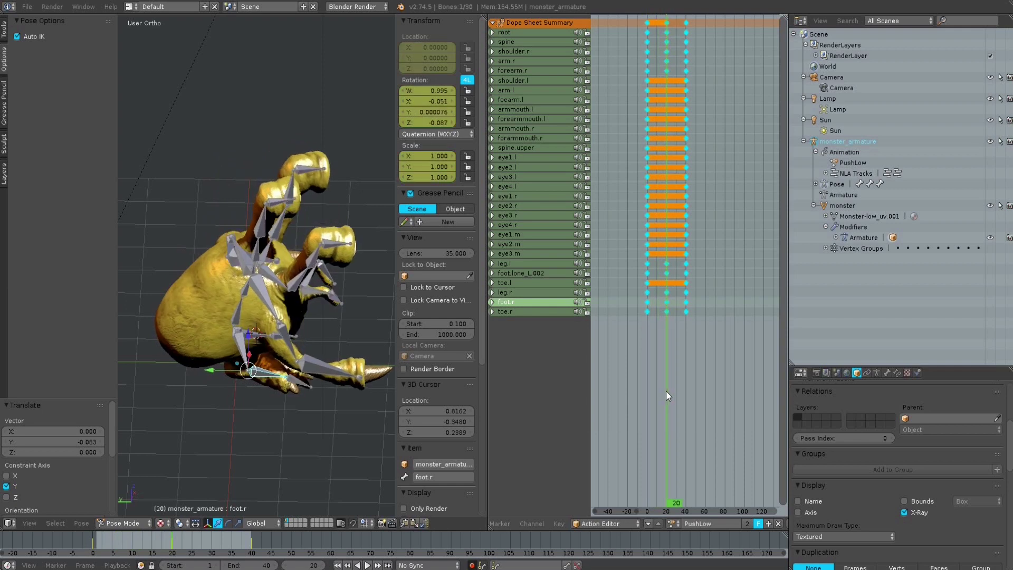
{"action": "middle_click_drag", "start_coordinate": [369, 333], "coordinate": [257, 325]}
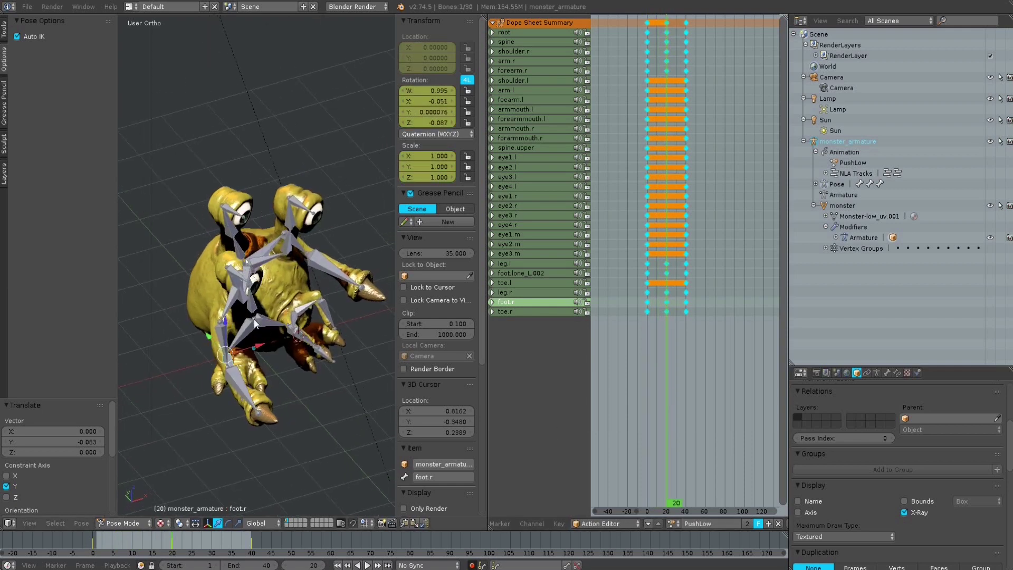
{"action": "right_click", "coordinate": [239, 282]}
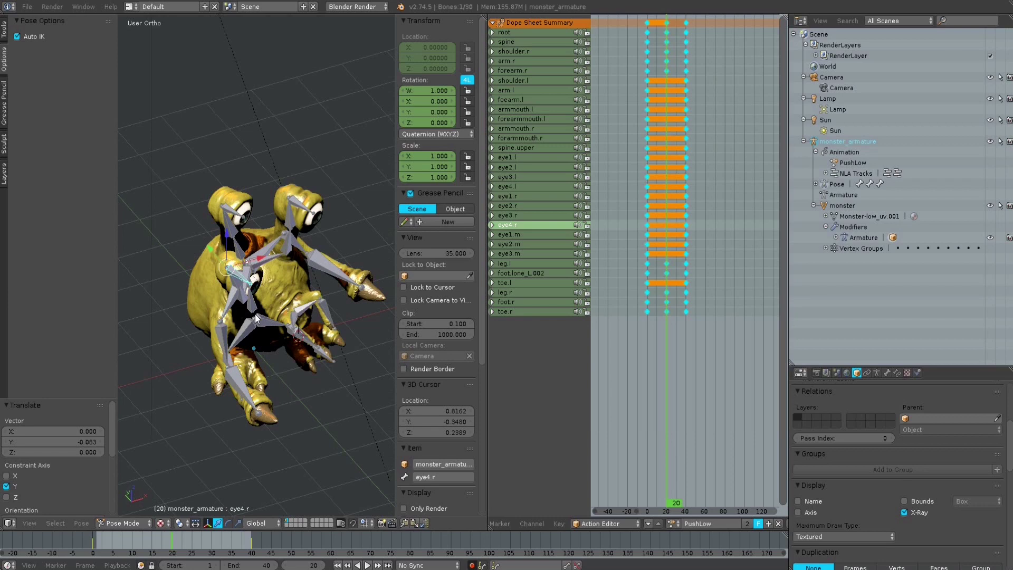
Rotate the eye4.r and eye2.m eye stalks and the foearm.l bone
{"action": "key", "text": "r"}
{"action": "left_click", "coordinate": [248, 316]}
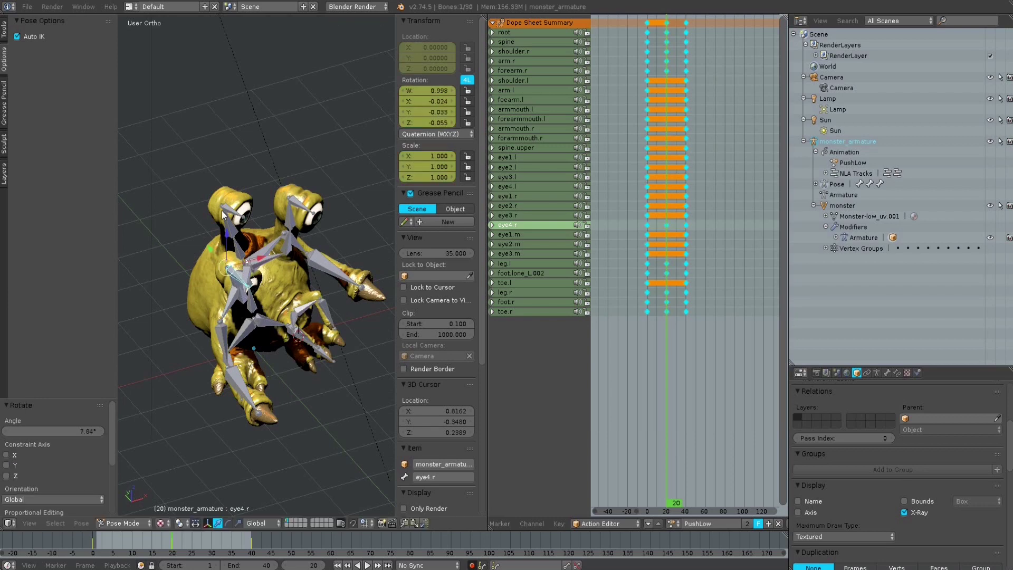
{"action": "right_click", "coordinate": [231, 228]}
{"action": "key", "text": "r"}
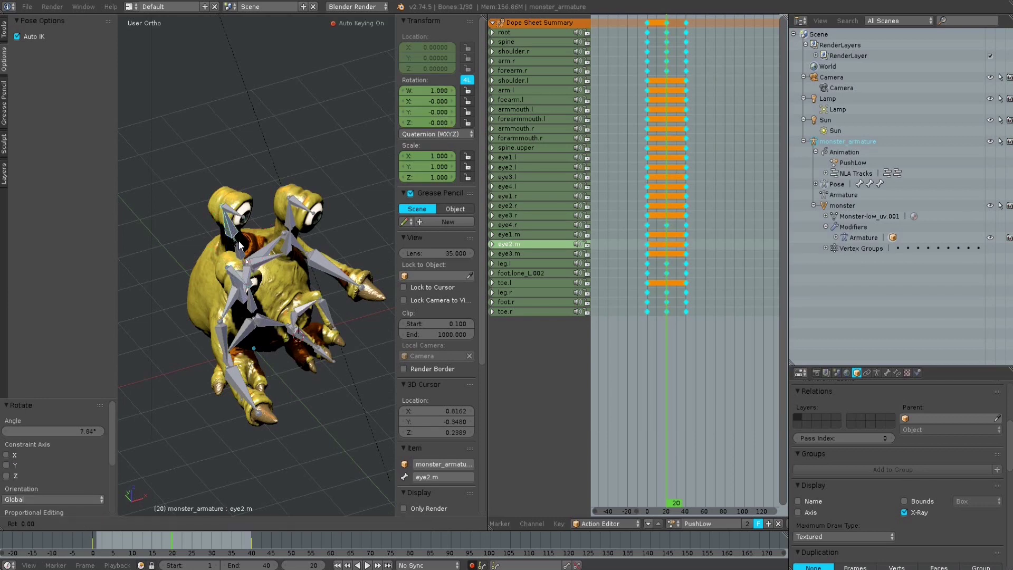
{"action": "left_click", "coordinate": [240, 247]}
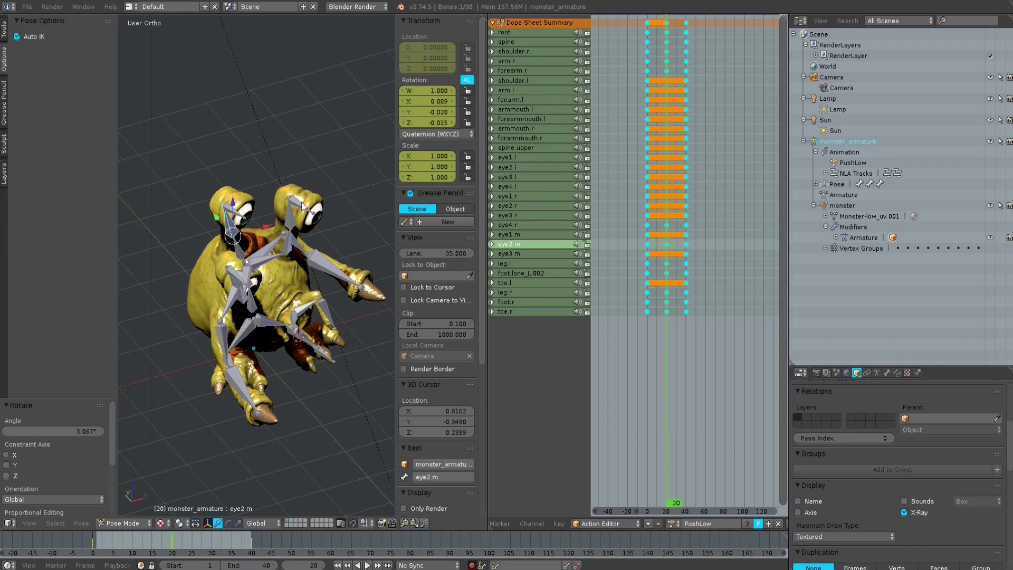
{"action": "right_click", "coordinate": [304, 207]}
{"action": "right_click", "coordinate": [326, 272]}
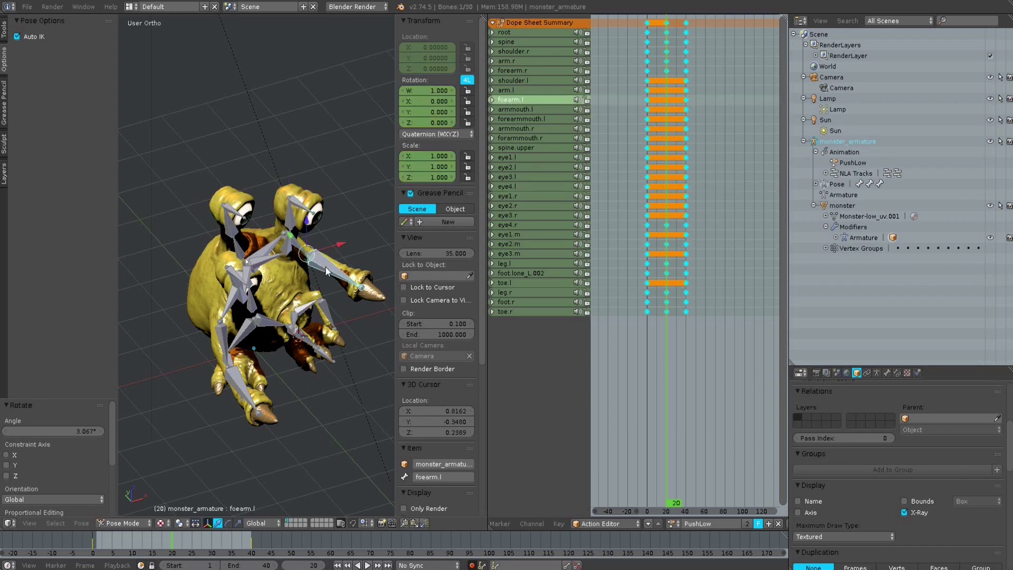
{"action": "key", "text": "r"}
{"action": "left_click", "coordinate": [325, 272]}
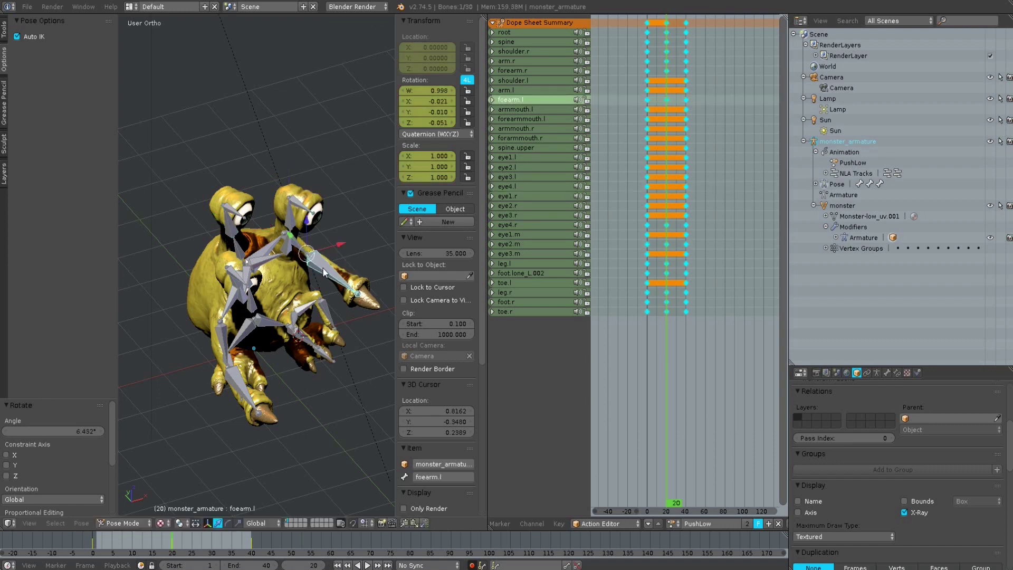
{"action": "mouse_move", "coordinate": [666, 373]}
{"action": "left_mouse_down"}
{"action": "mouse_move", "coordinate": [634, 375]}
{"action": "mouse_move", "coordinate": [669, 381]}
{"action": "mouse_move", "coordinate": [647, 386]}
{"action": "mouse_move", "coordinate": [667, 389]}
{"action": "left_mouse_up"}
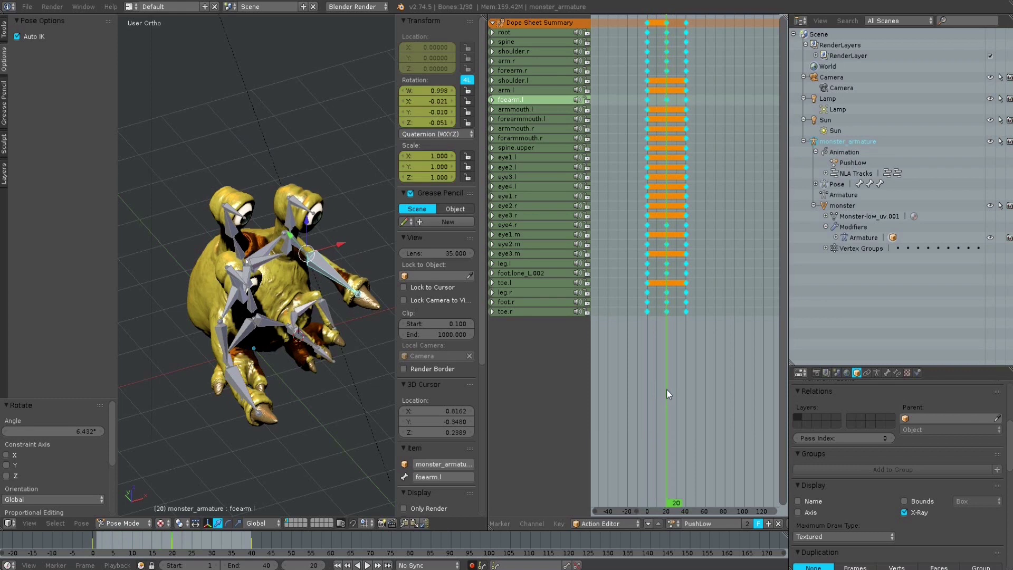
Tilt eye2.m further and rotate eye3.l and eye3.r, then scrub back to frame 10
{"action": "right_click", "coordinate": [234, 233]}
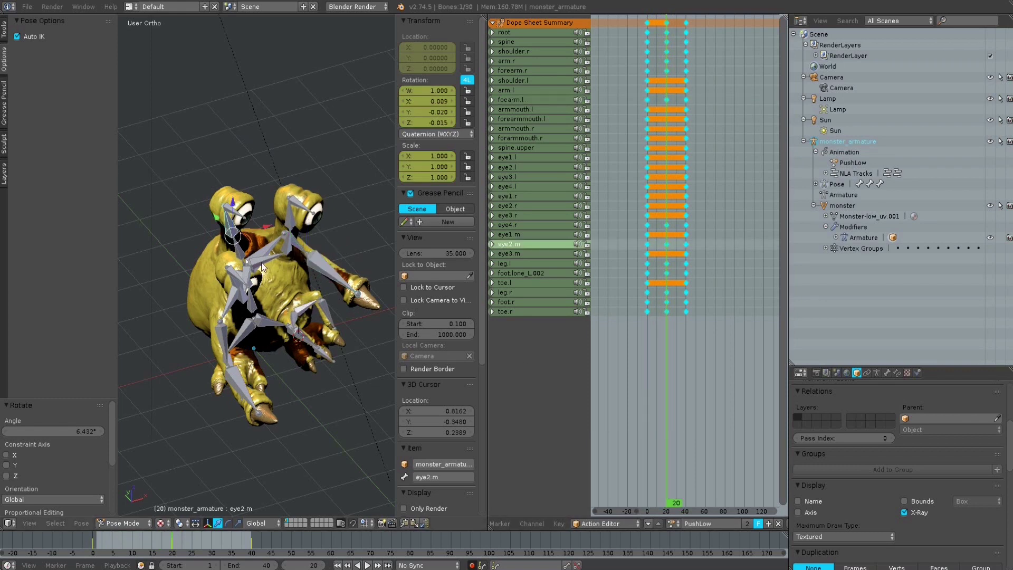
{"action": "key", "text": "r"}
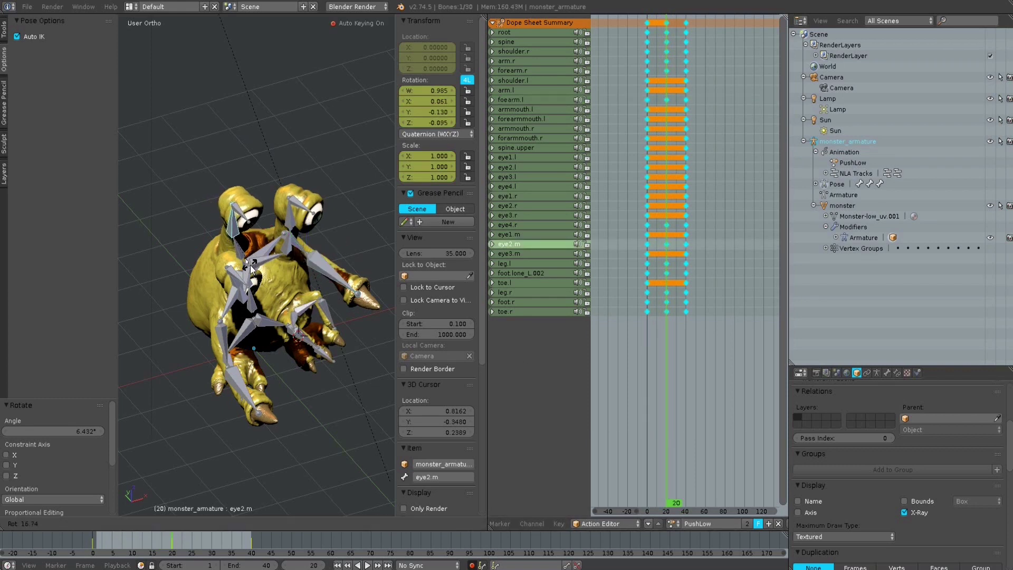
{"action": "left_click", "coordinate": [249, 264]}
{"action": "right_click", "coordinate": [299, 233]}
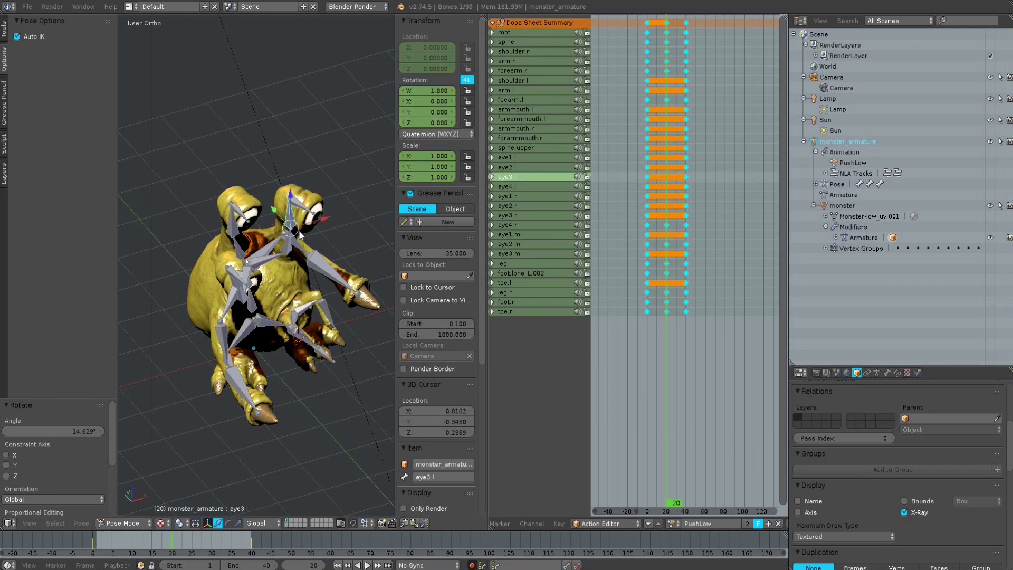
{"action": "key", "text": "r"}
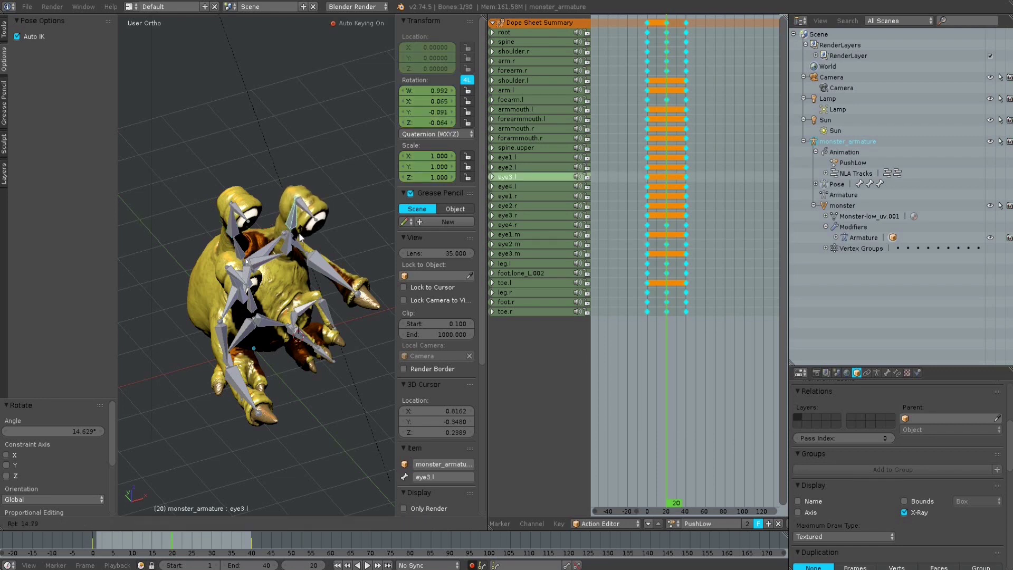
{"action": "left_click", "coordinate": [269, 267]}
{"action": "mouse_move", "coordinate": [271, 268]}
{"action": "middle_mouse_down"}
{"action": "mouse_move", "coordinate": [305, 268]}
{"action": "mouse_move", "coordinate": [281, 283]}
{"action": "middle_mouse_up"}
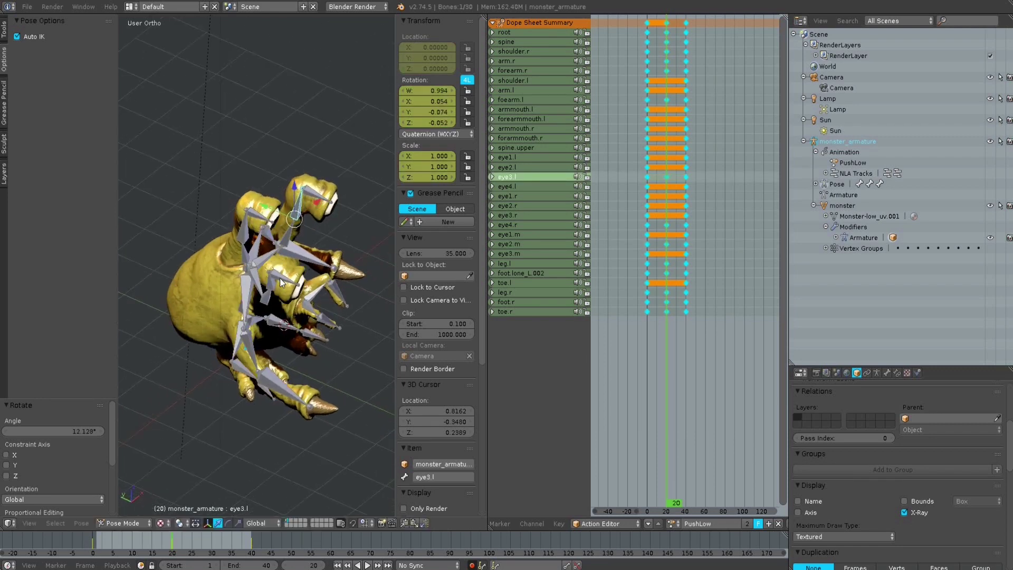
{"action": "right_click", "coordinate": [271, 281]}
{"action": "key", "text": "r"}
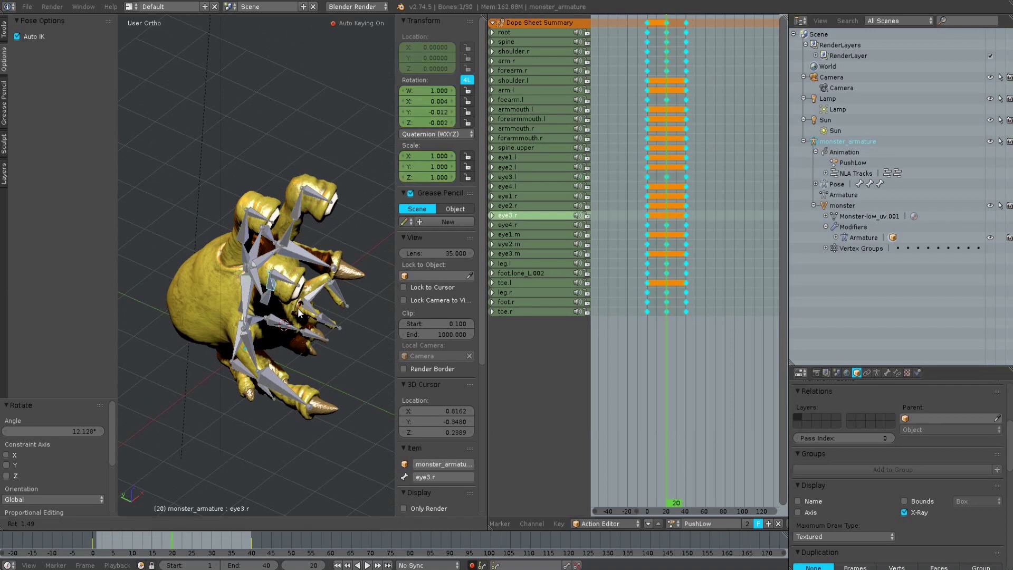
{"action": "left_click", "coordinate": [296, 317]}
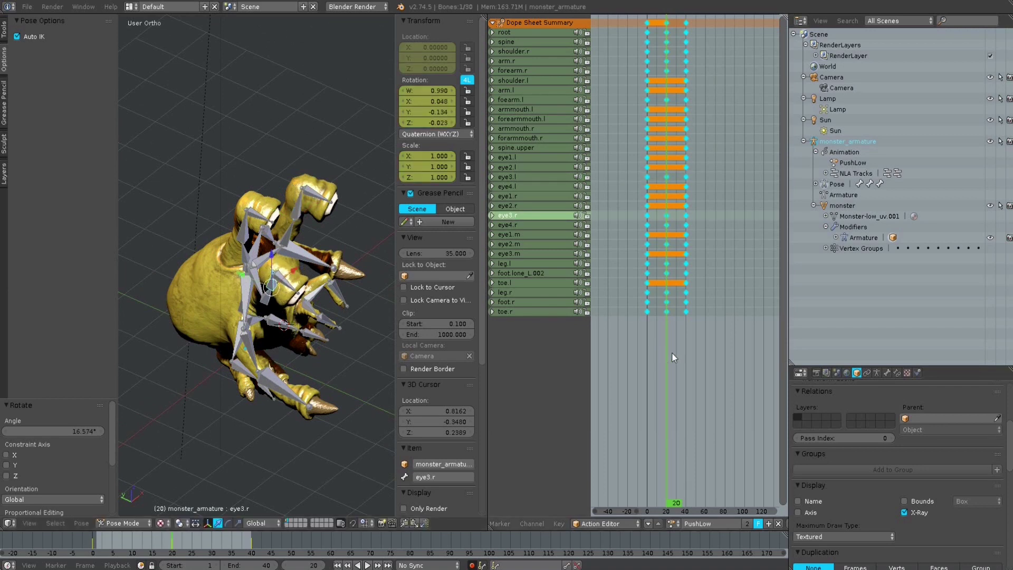
{"action": "mouse_move", "coordinate": [663, 353]}
{"action": "left_mouse_down"}
{"action": "mouse_move", "coordinate": [645, 350]}
{"action": "mouse_move", "coordinate": [681, 349]}
{"action": "mouse_move", "coordinate": [668, 350]}
{"action": "left_mouse_up"}
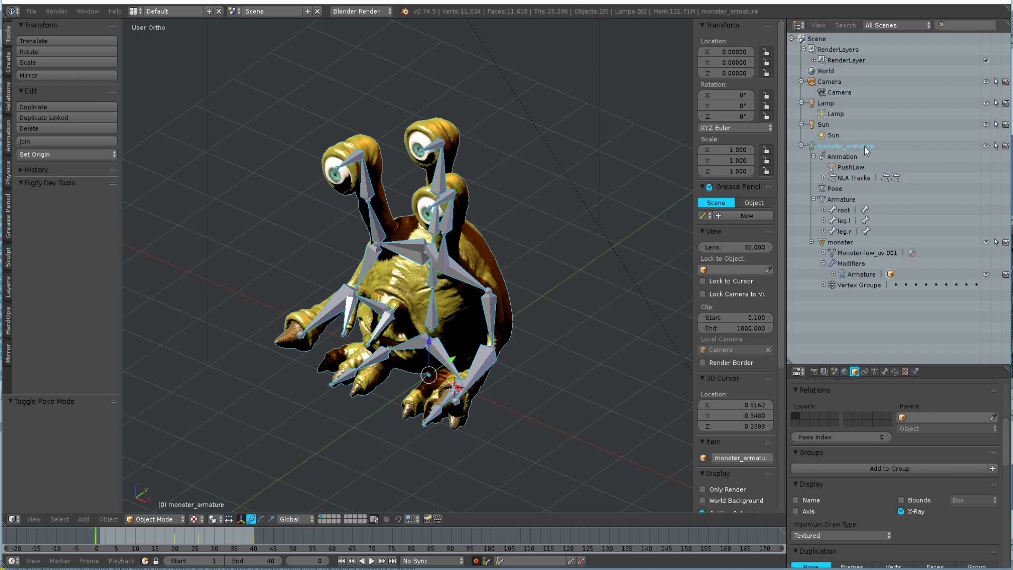
Choose File > Export > FBX (.fbx) for the monster armature
{"action": "left_click", "coordinate": [32, 12]}
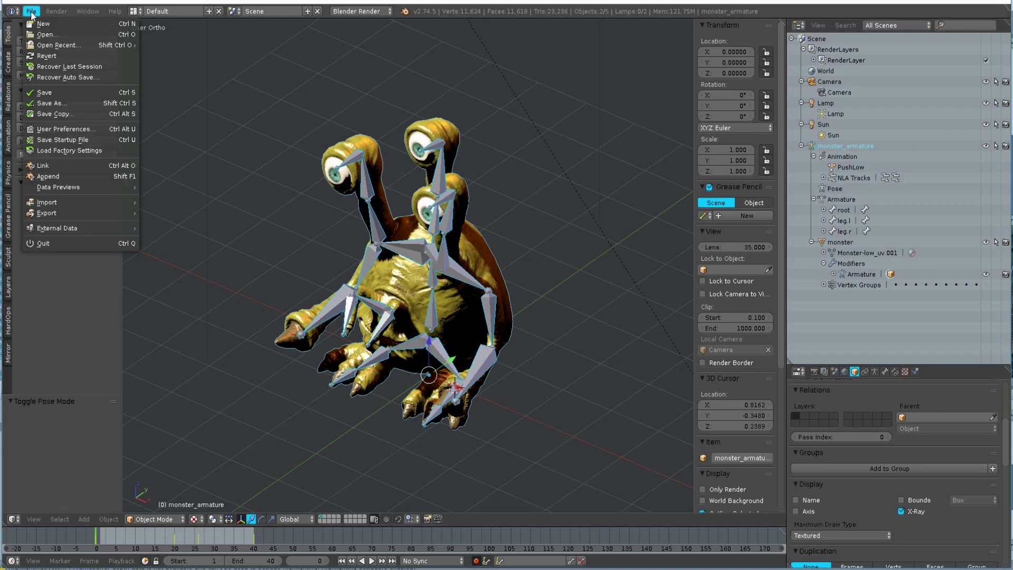
{"action": "mouse_move", "coordinate": [56, 213]}
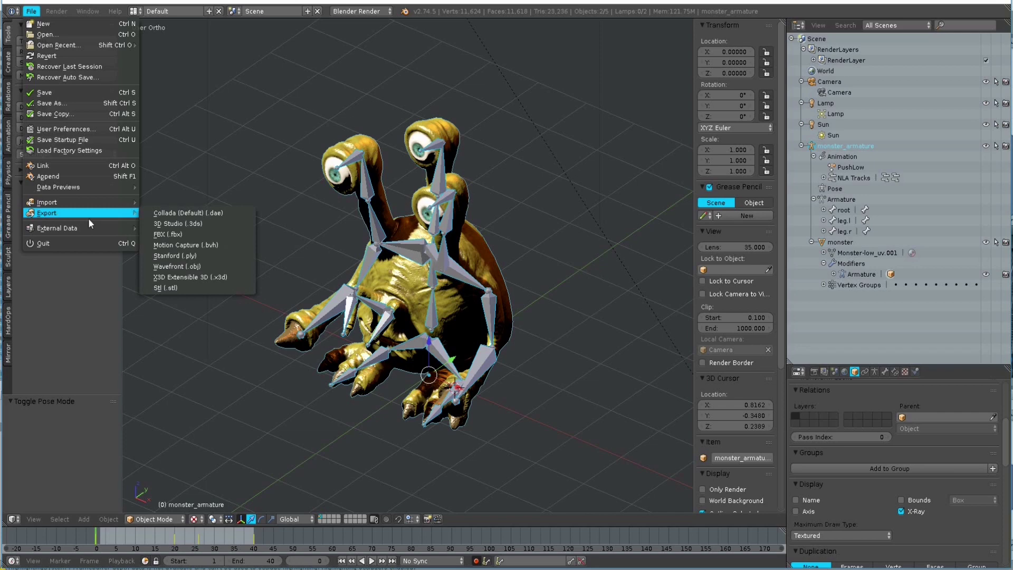
{"action": "left_click", "coordinate": [185, 234]}
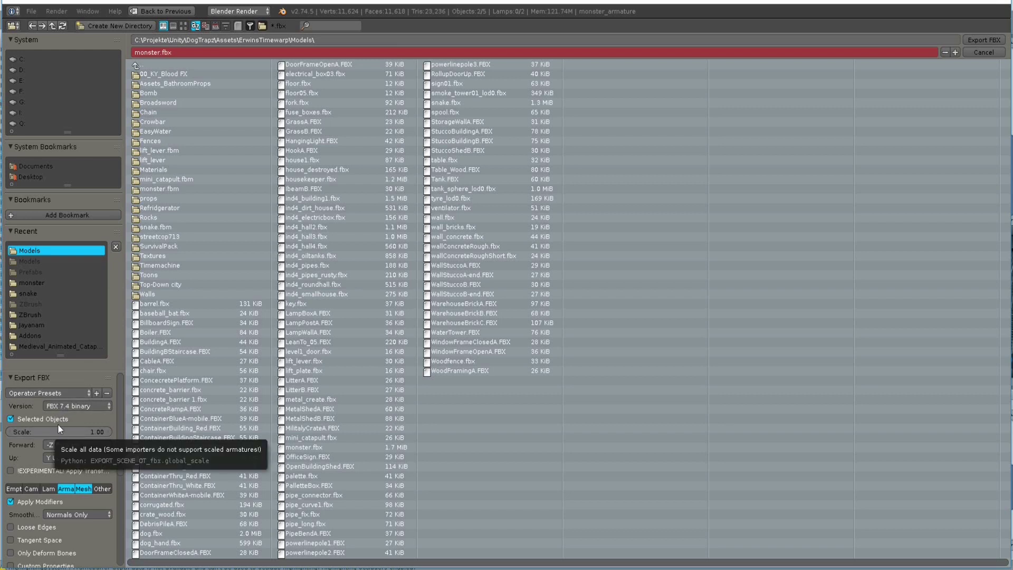
Export monster.fbx to Models with Baked Animation and All Actions enabled, then switch to Unity
{"action": "left_click_drag", "start_coordinate": [118, 410], "coordinate": [123, 423]}
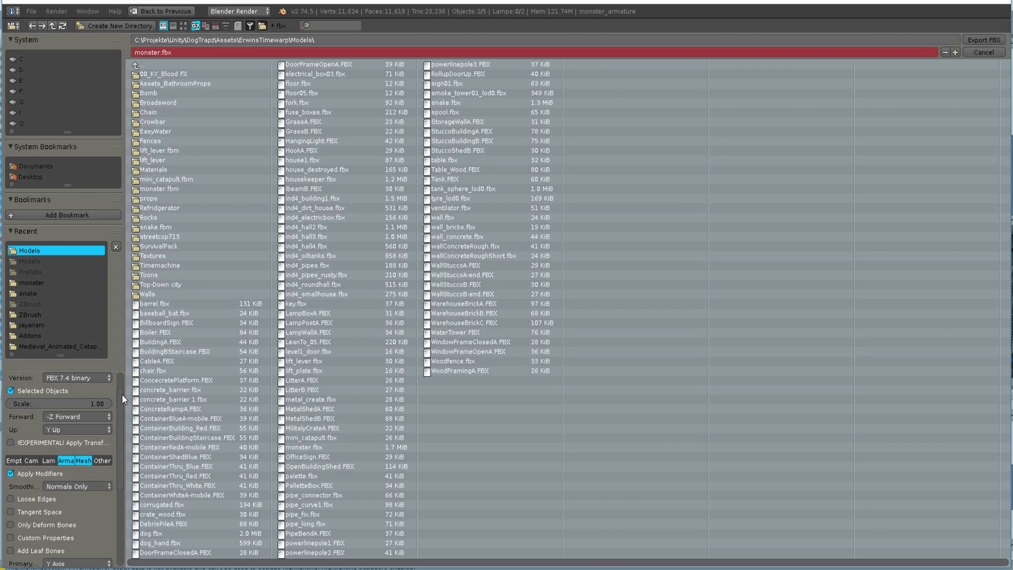
{"action": "scroll", "coordinate": [122, 404], "scroll_direction": "down", "scroll_amount": 5}
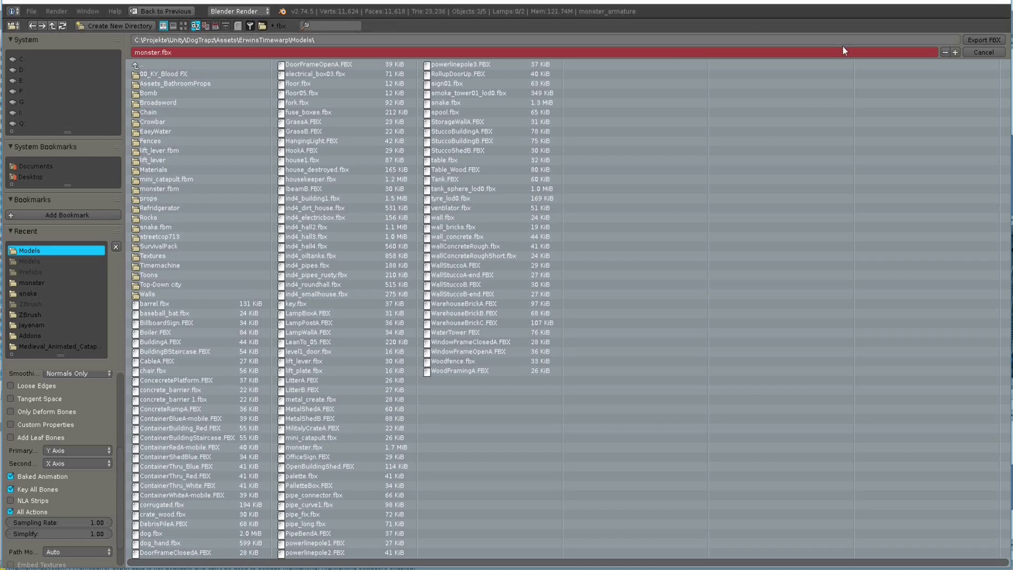
{"action": "left_click", "coordinate": [975, 39]}
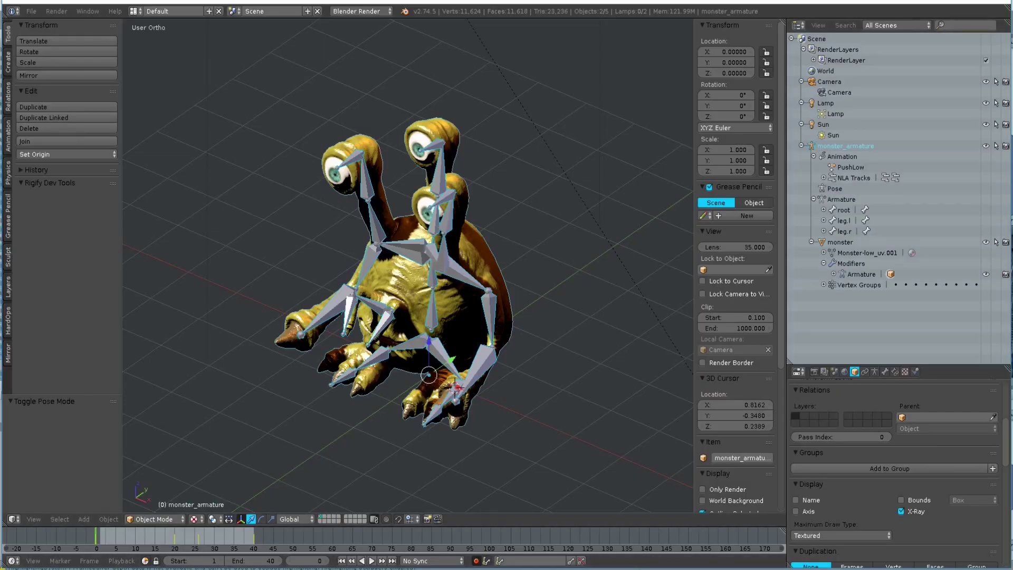
{"action": "key", "text": "alt+Tab"}
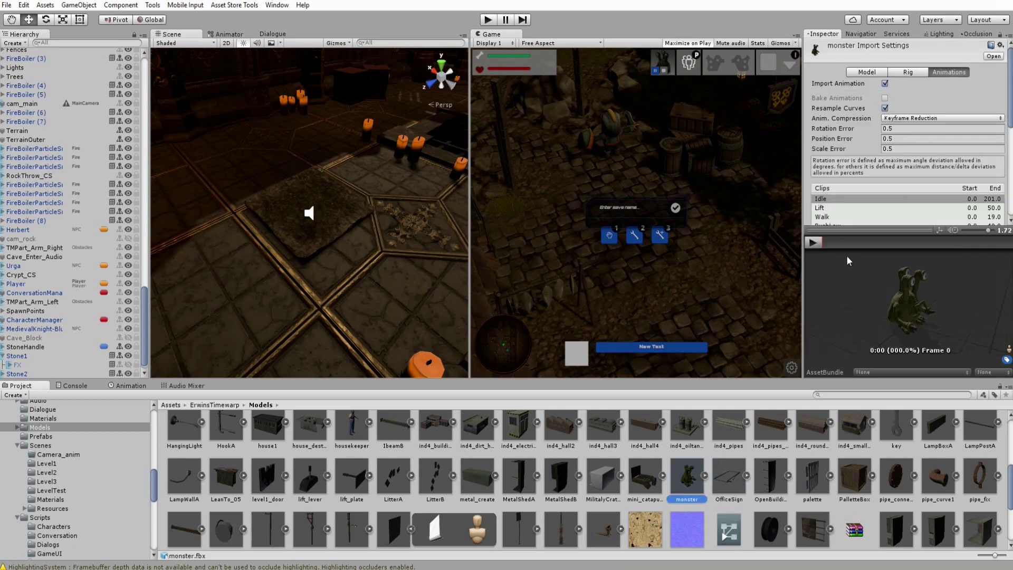
Enlarge the clips list to reveal PushLow and play the Idle clip in the preview
{"action": "left_click_drag", "start_coordinate": [856, 229], "coordinate": [861, 235]}
{"action": "left_click_drag", "start_coordinate": [900, 308], "coordinate": [891, 282]}
{"action": "scroll", "coordinate": [908, 302], "scroll_direction": "up", "scroll_amount": 5}
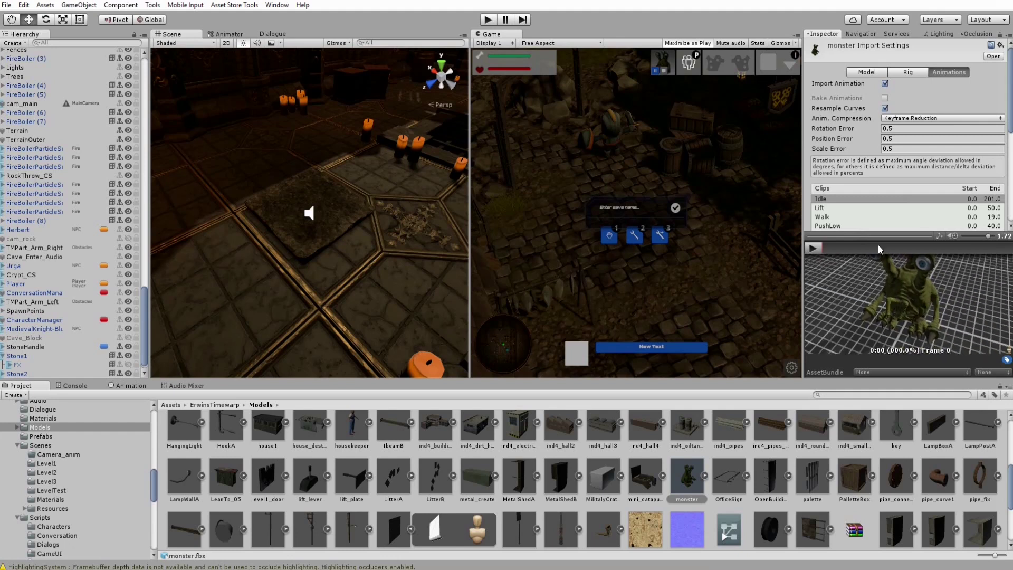
{"action": "left_click", "coordinate": [814, 248]}
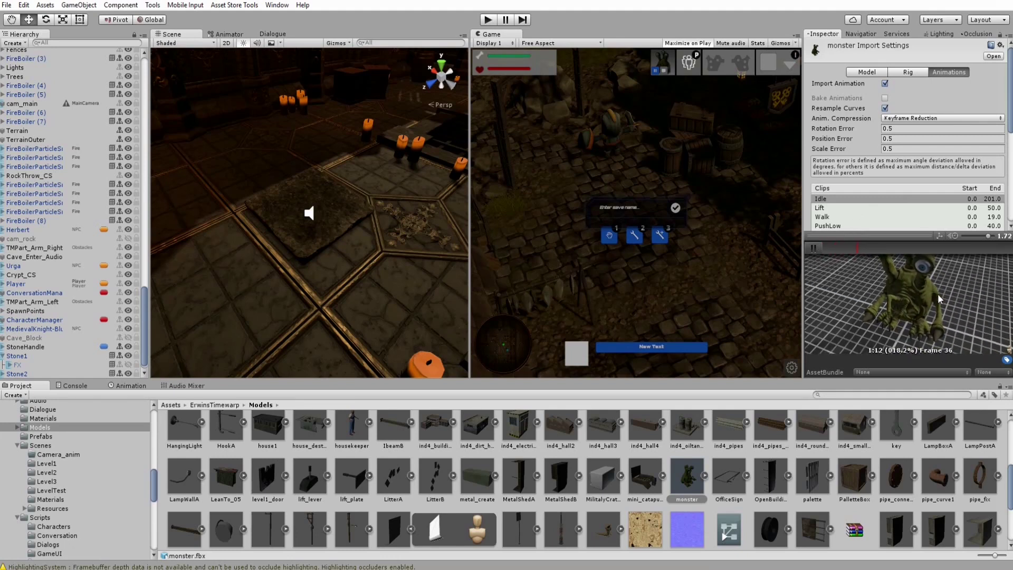
Enlarge the Inspector and animation preview panels and reframe the monster
{"action": "left_click_drag", "start_coordinate": [892, 231], "coordinate": [897, 169]}
{"action": "scroll", "coordinate": [908, 246], "scroll_direction": "down", "scroll_amount": 5}
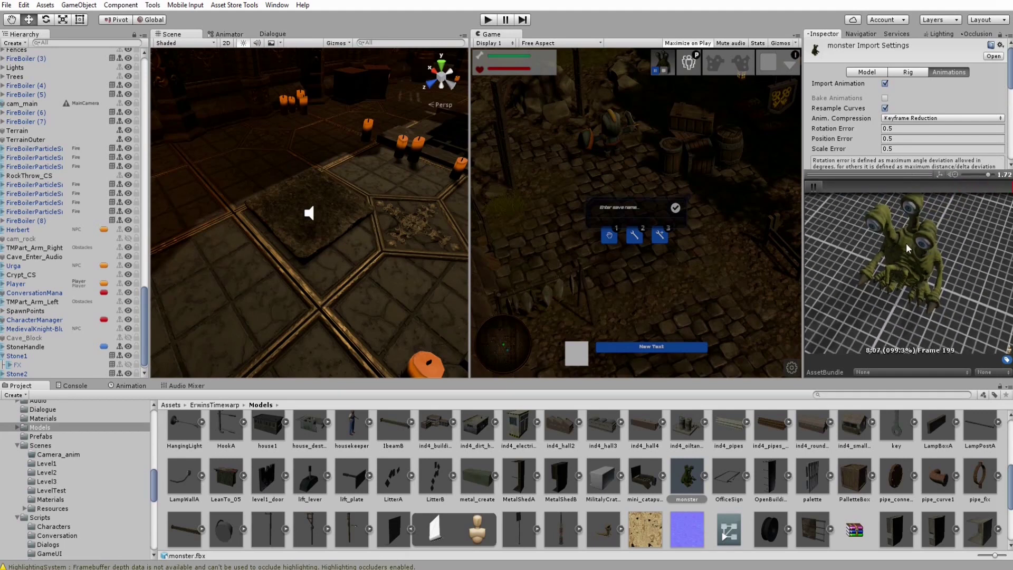
{"action": "left_click_drag", "start_coordinate": [803, 294], "coordinate": [697, 293]}
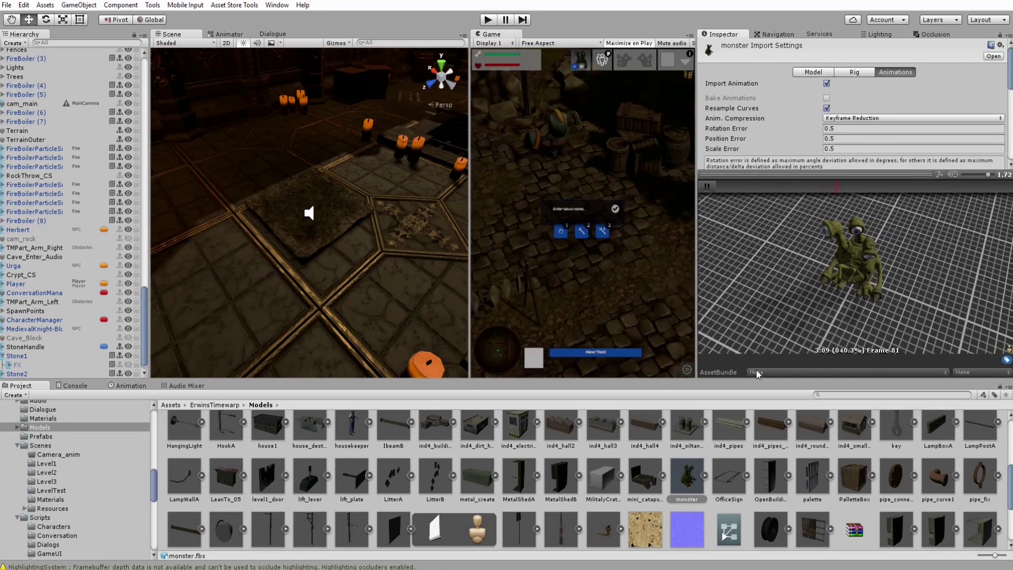
{"action": "left_click_drag", "start_coordinate": [808, 176], "coordinate": [808, 152]}
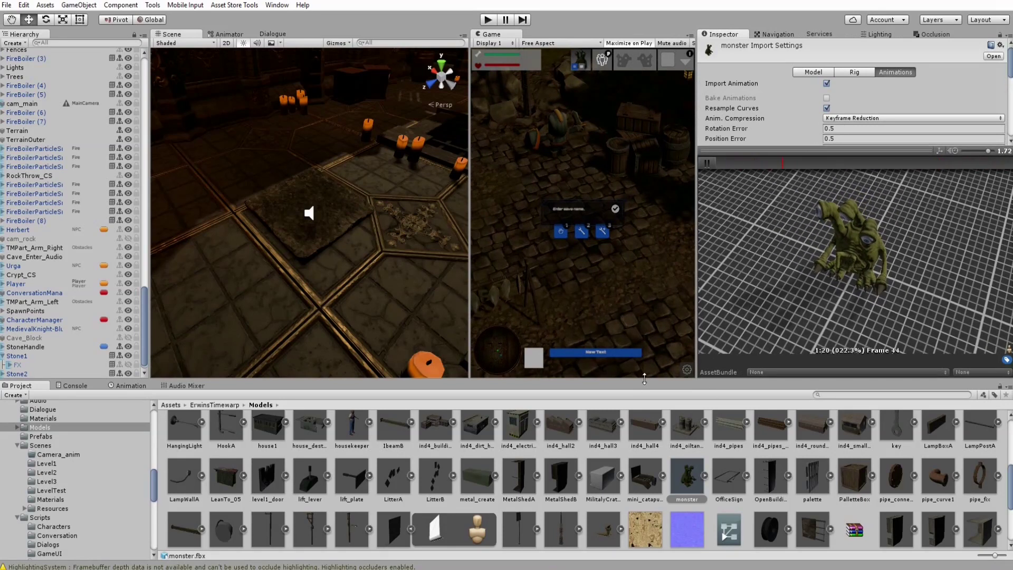
{"action": "left_click_drag", "start_coordinate": [645, 378], "coordinate": [646, 407]}
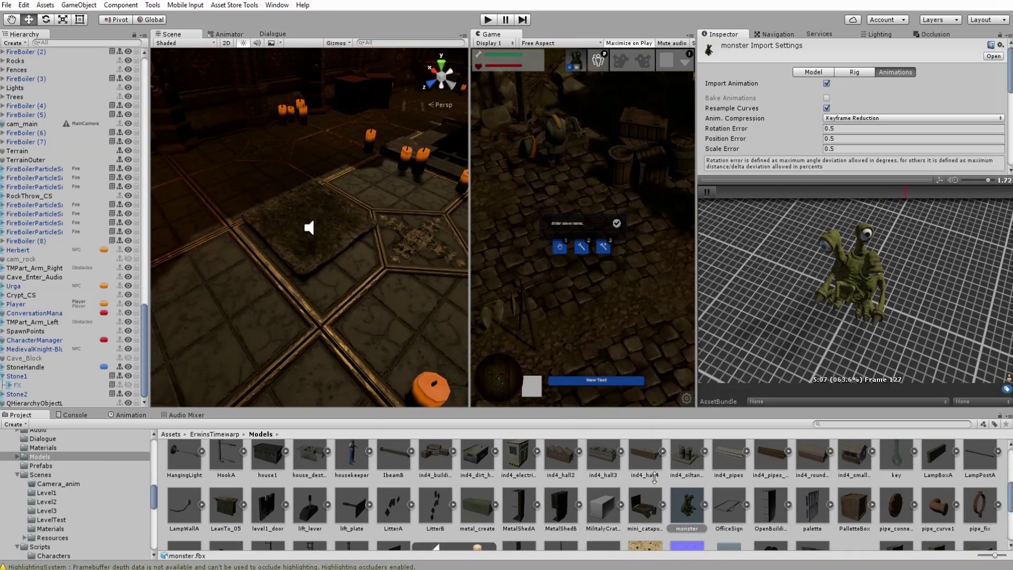
{"action": "middle_click_drag", "start_coordinate": [856, 221], "coordinate": [861, 306]}
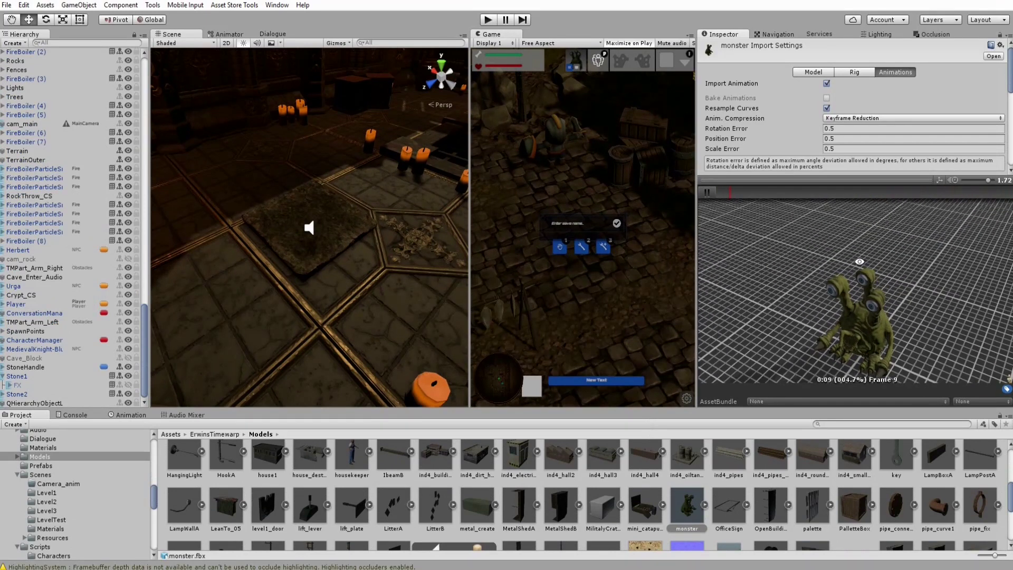
{"action": "left_click_drag", "start_coordinate": [861, 292], "coordinate": [744, 261]}
Stop the Idle preview and play the Lift clip
{"action": "left_click", "coordinate": [708, 192]}
{"action": "scroll", "coordinate": [884, 100], "scroll_direction": "down", "scroll_amount": 3}
{"action": "scroll", "coordinate": [782, 125], "scroll_direction": "down", "scroll_amount": 3}
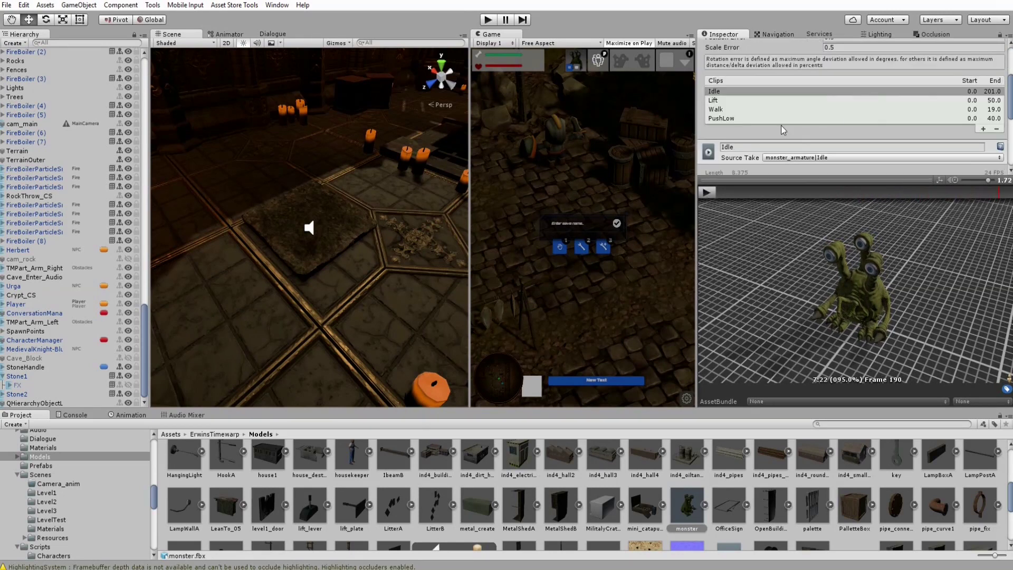
{"action": "left_click", "coordinate": [720, 100]}
{"action": "left_click", "coordinate": [707, 192]}
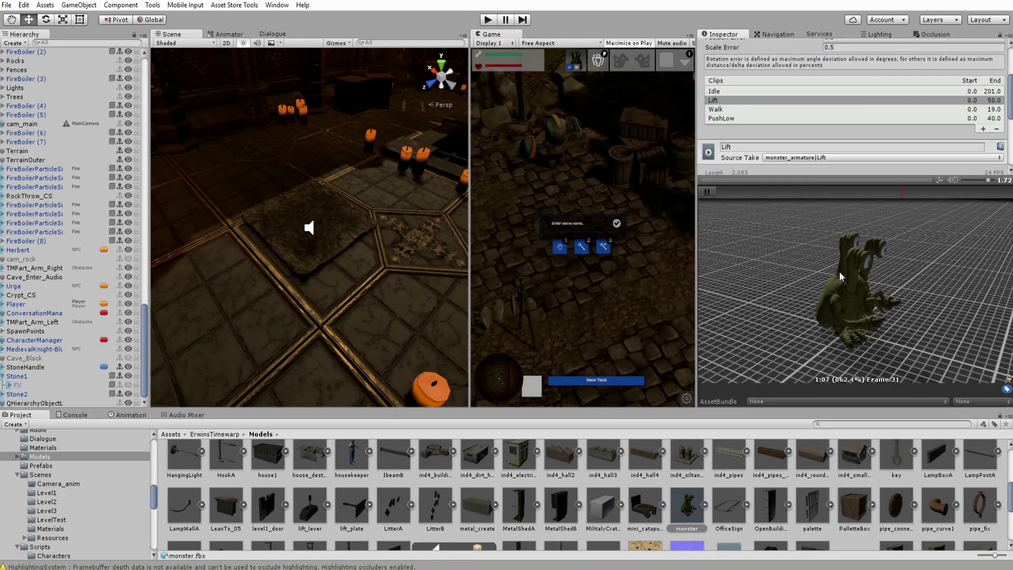
{"action": "left_click", "coordinate": [708, 191]}
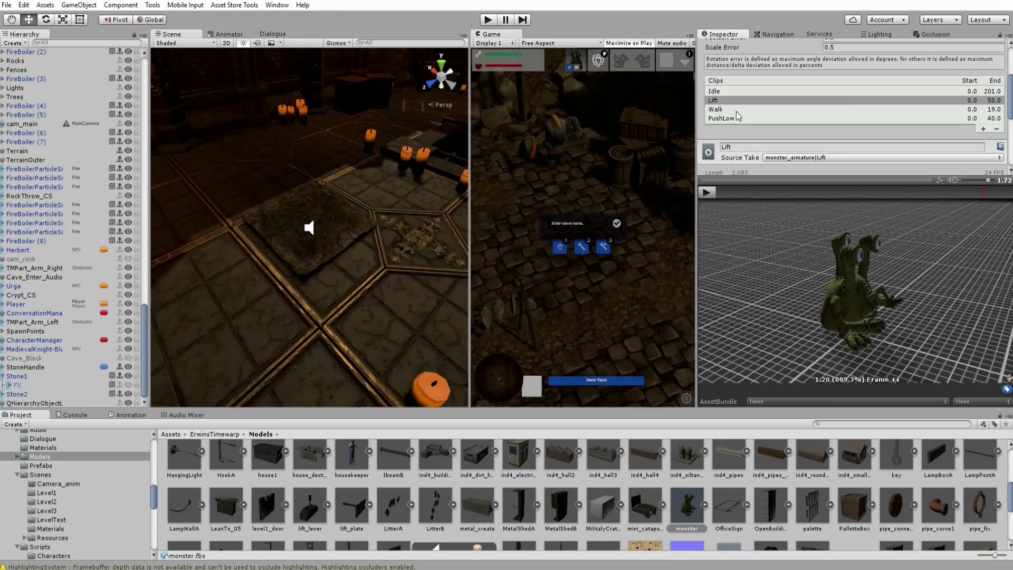
Preview the Walk and PushLow clips in turn
{"action": "left_click", "coordinate": [722, 109]}
{"action": "left_click", "coordinate": [706, 194]}
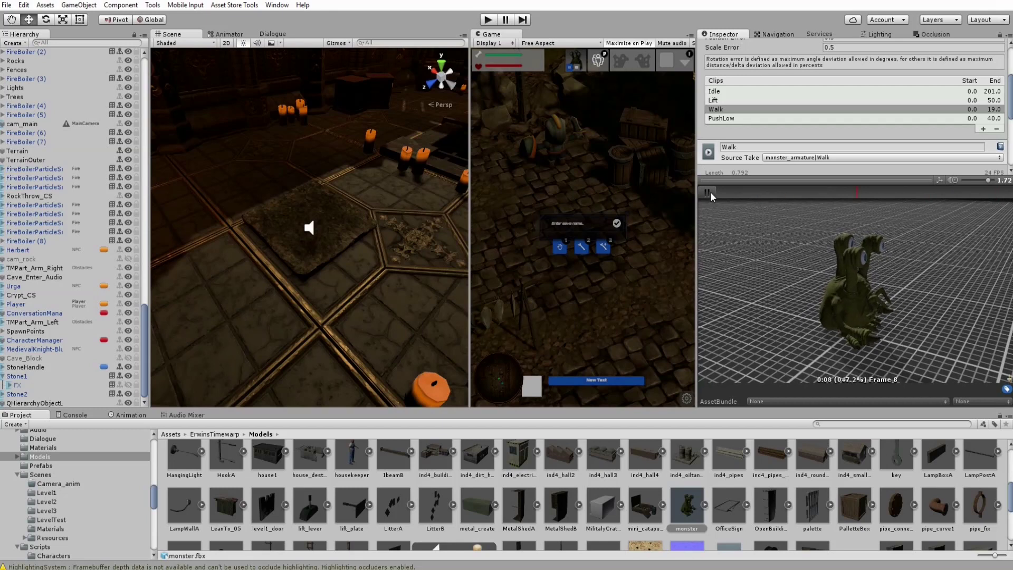
{"action": "left_click", "coordinate": [734, 117]}
{"action": "left_click", "coordinate": [706, 193]}
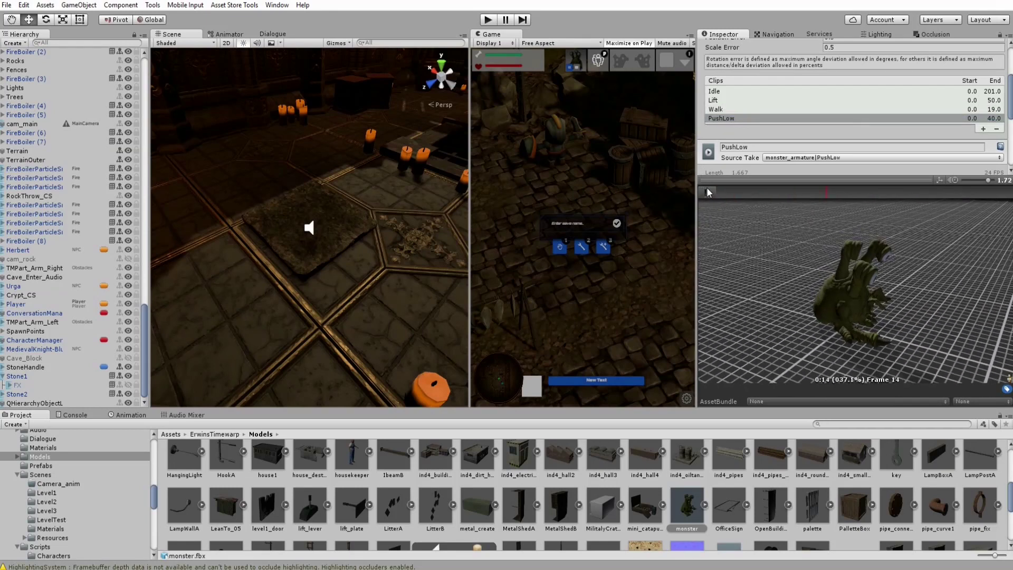
{"action": "left_click", "coordinate": [707, 191]}
{"action": "scroll", "coordinate": [779, 85], "scroll_direction": "up", "scroll_amount": 4}
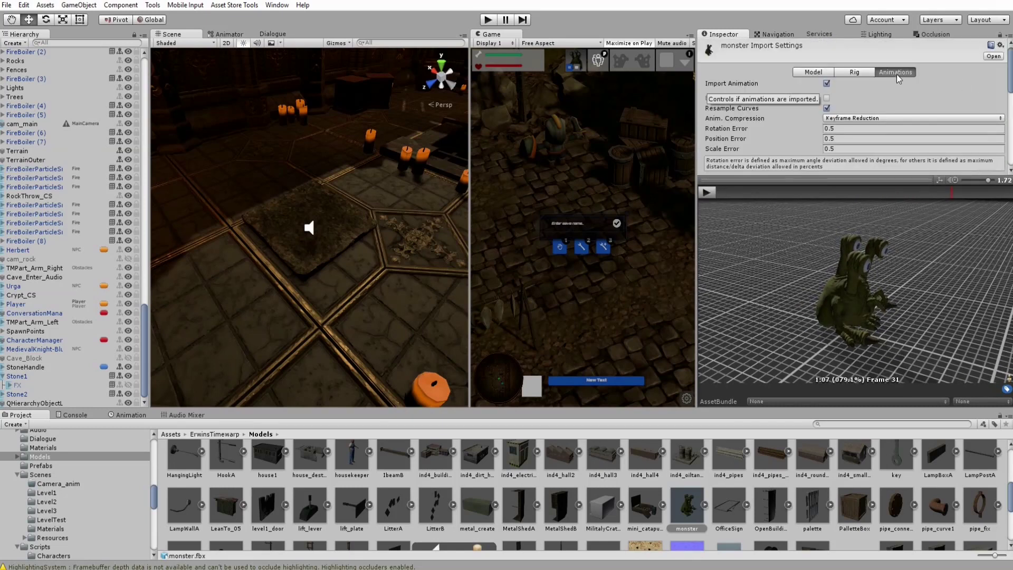
{"action": "left_click", "coordinate": [827, 84]}
{"action": "left_click", "coordinate": [856, 73]}
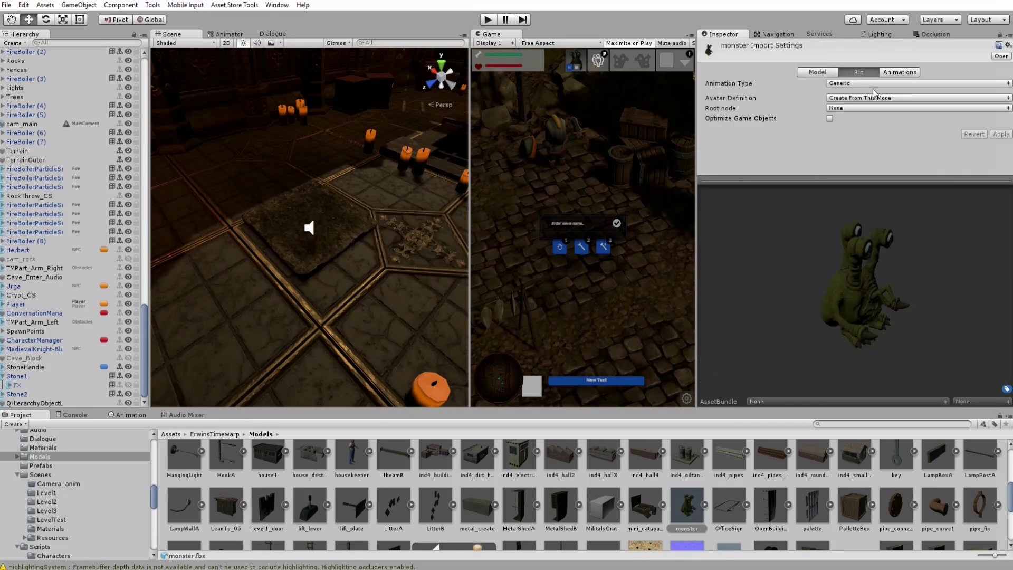
{"action": "left_click", "coordinate": [827, 73]}
{"action": "scroll", "coordinate": [879, 132], "scroll_direction": "down", "scroll_amount": 5}
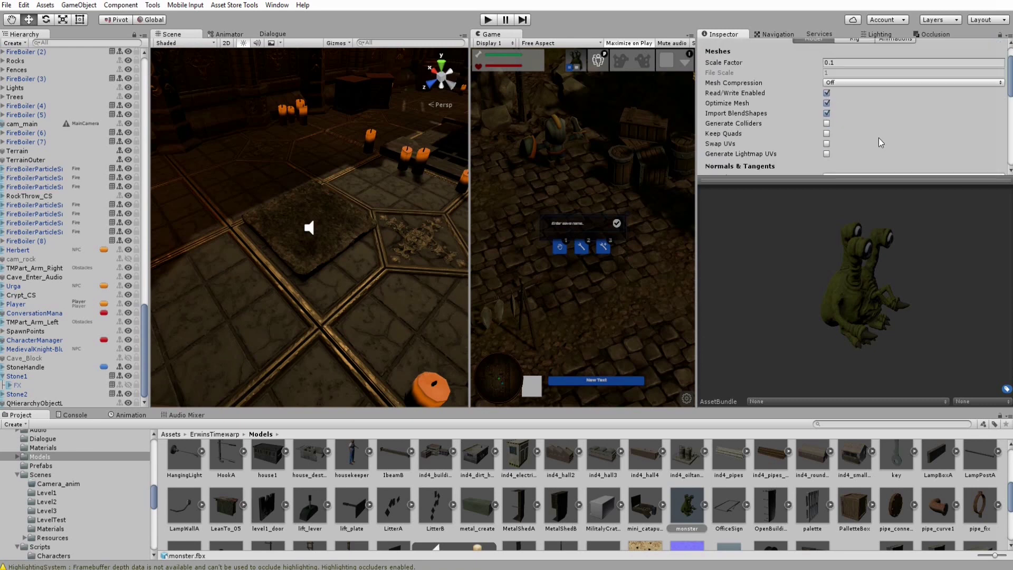
{"action": "scroll", "coordinate": [879, 138], "scroll_direction": "down", "scroll_amount": 3}
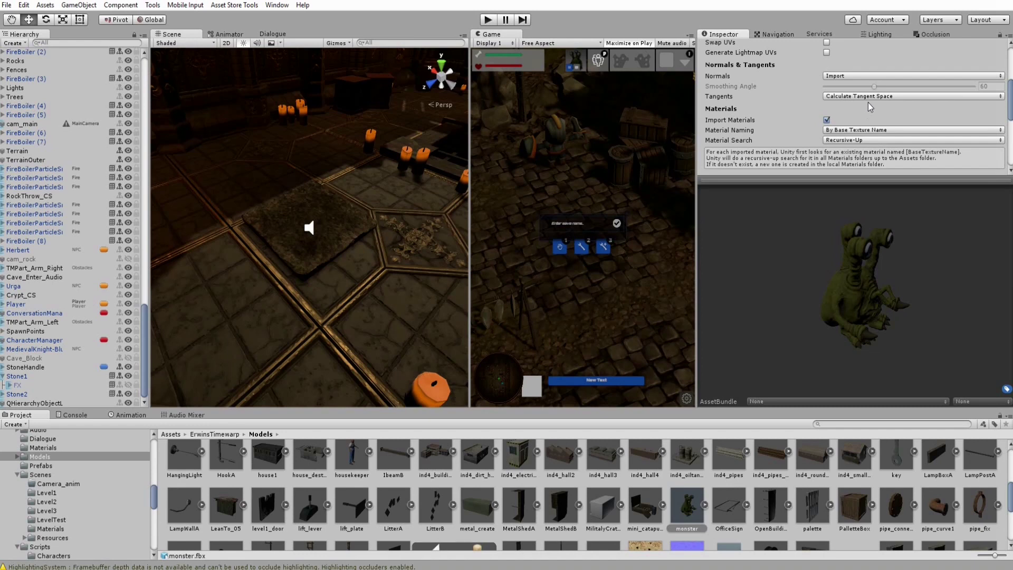
{"action": "scroll", "coordinate": [866, 106], "scroll_direction": "up", "scroll_amount": 10}
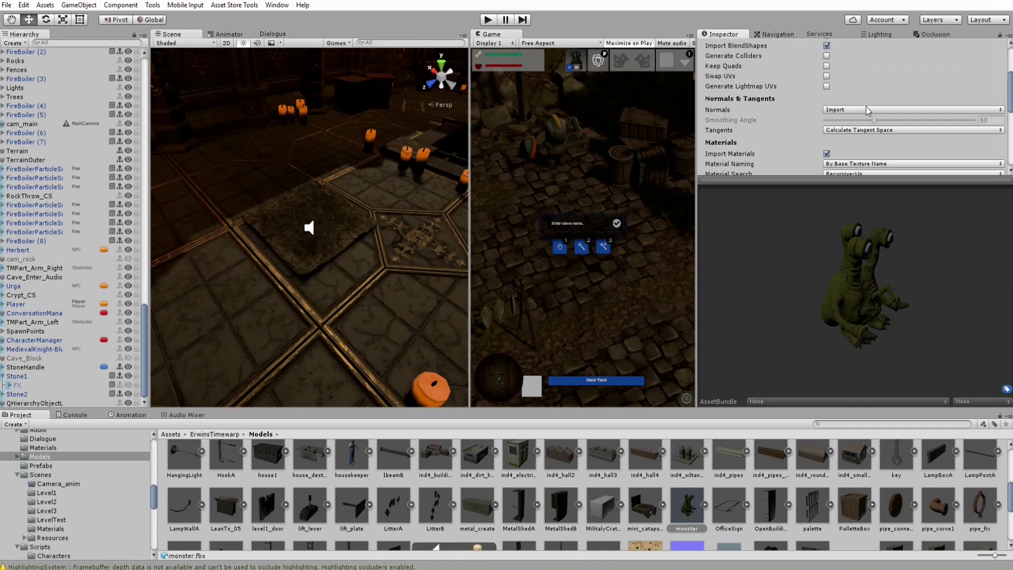
{"action": "left_click", "coordinate": [893, 73]}
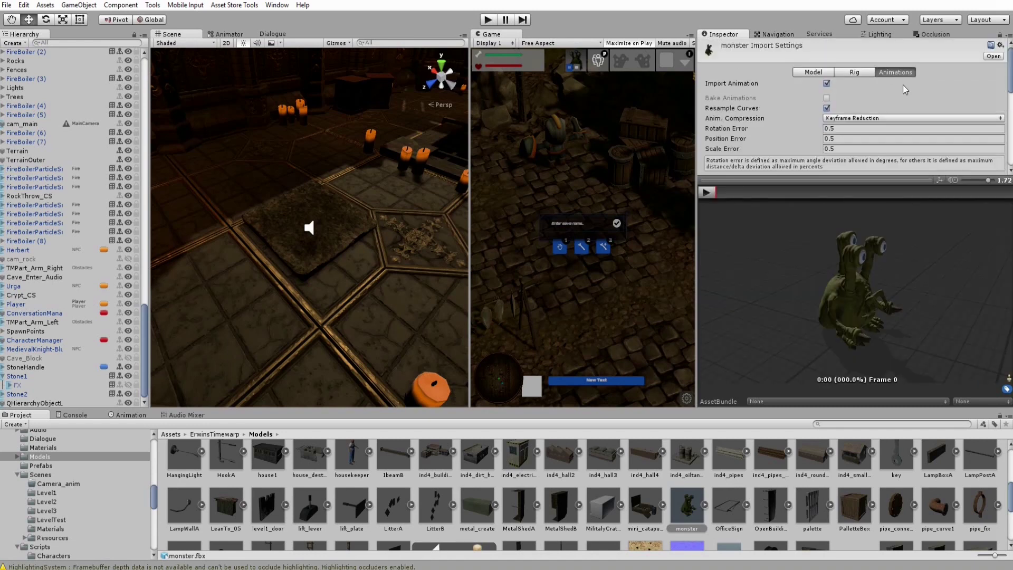
Confirm PushLow uses the monster_armature|PushLow source take, then enter Play mode
{"action": "scroll", "coordinate": [895, 90], "scroll_direction": "down", "scroll_amount": 3}
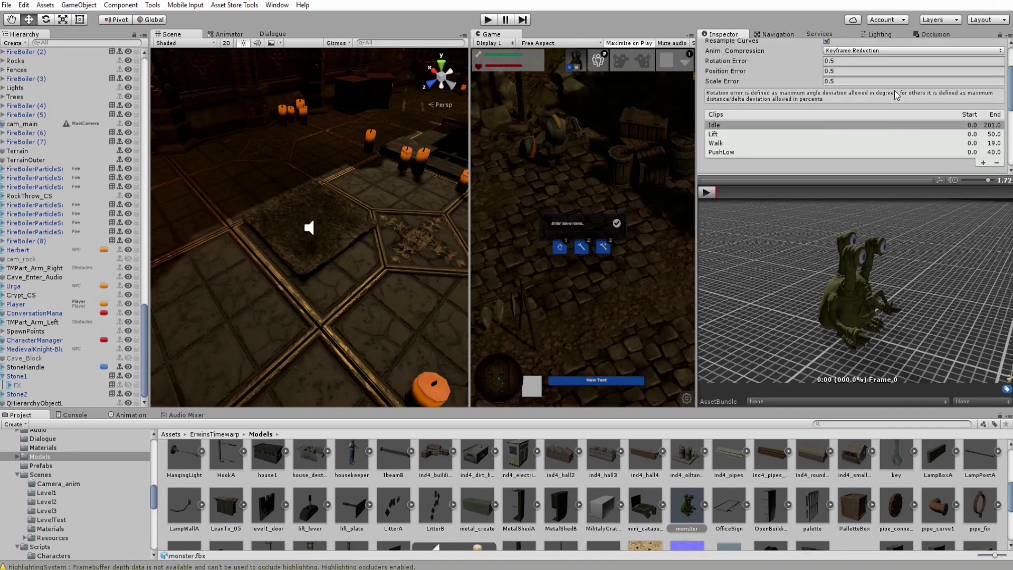
{"action": "scroll", "coordinate": [753, 135], "scroll_direction": "down", "scroll_amount": 2}
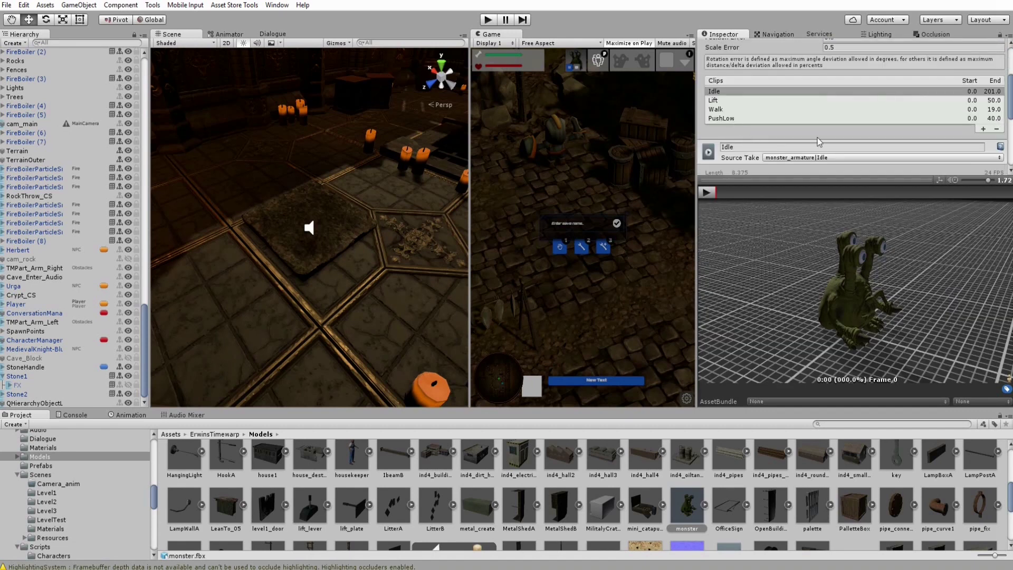
{"action": "left_click", "coordinate": [813, 158]}
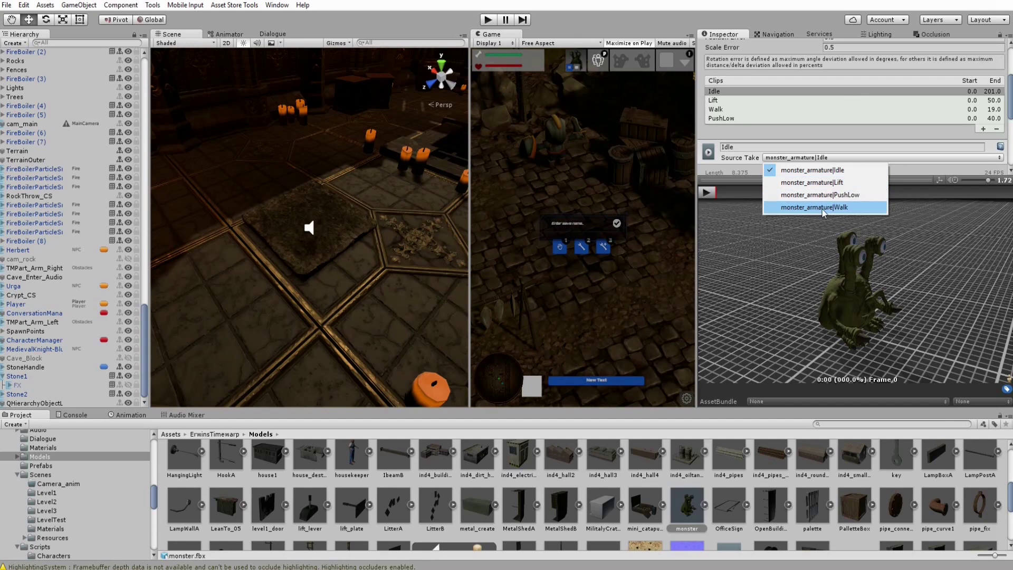
{"action": "left_click", "coordinate": [729, 119]}
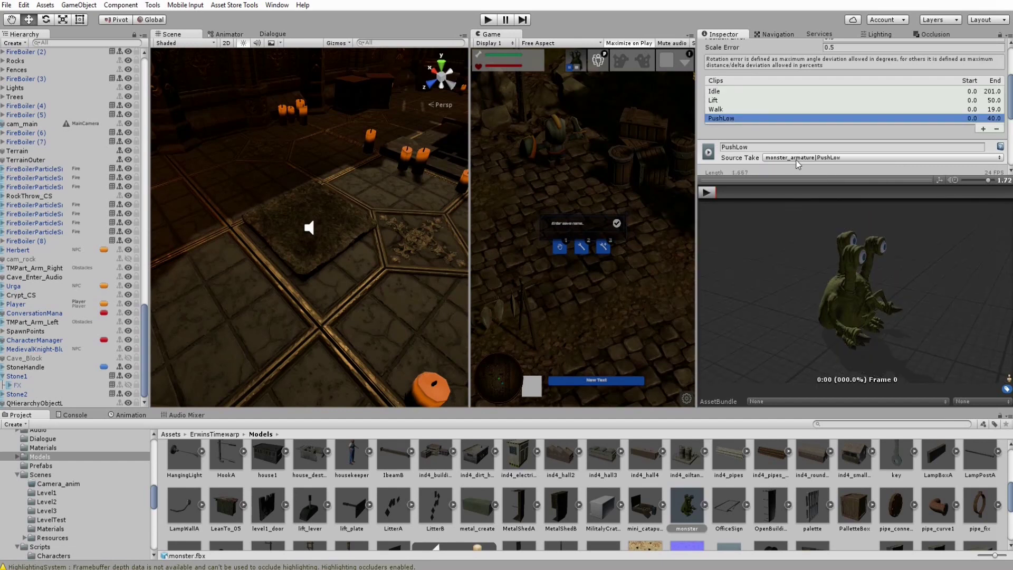
{"action": "left_click", "coordinate": [760, 148]}
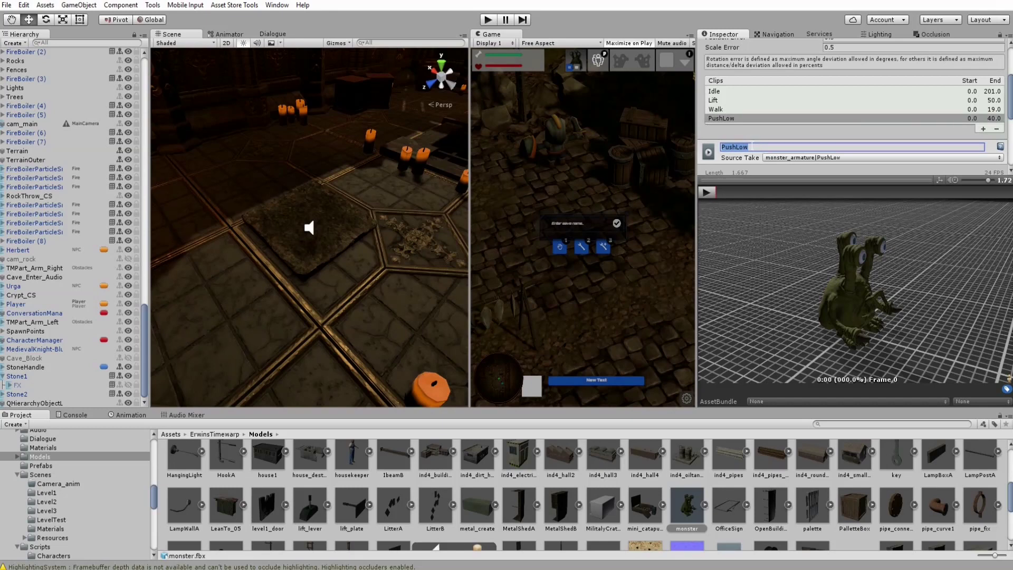
{"action": "left_click", "coordinate": [489, 20]}
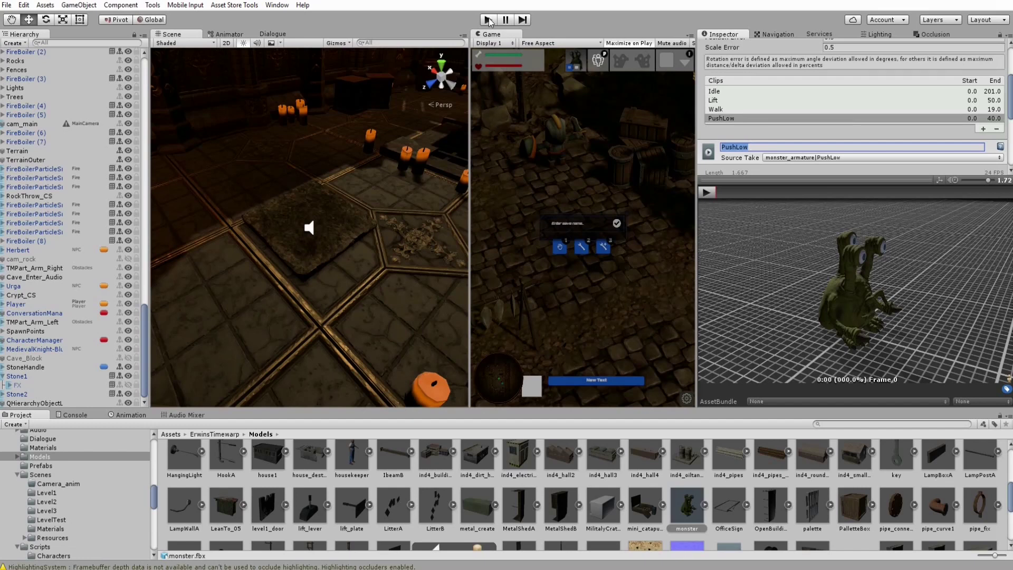